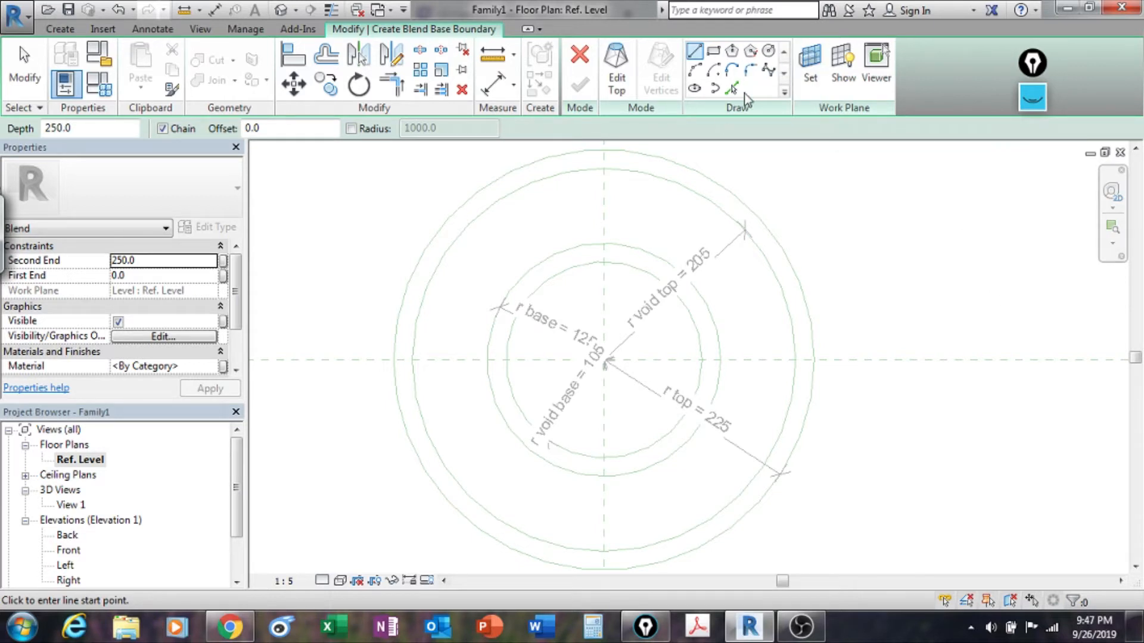
Pick the "r base" reference circle as the blend's base boundary and lock the sketch to it.
click(731, 88)
click(710, 318)
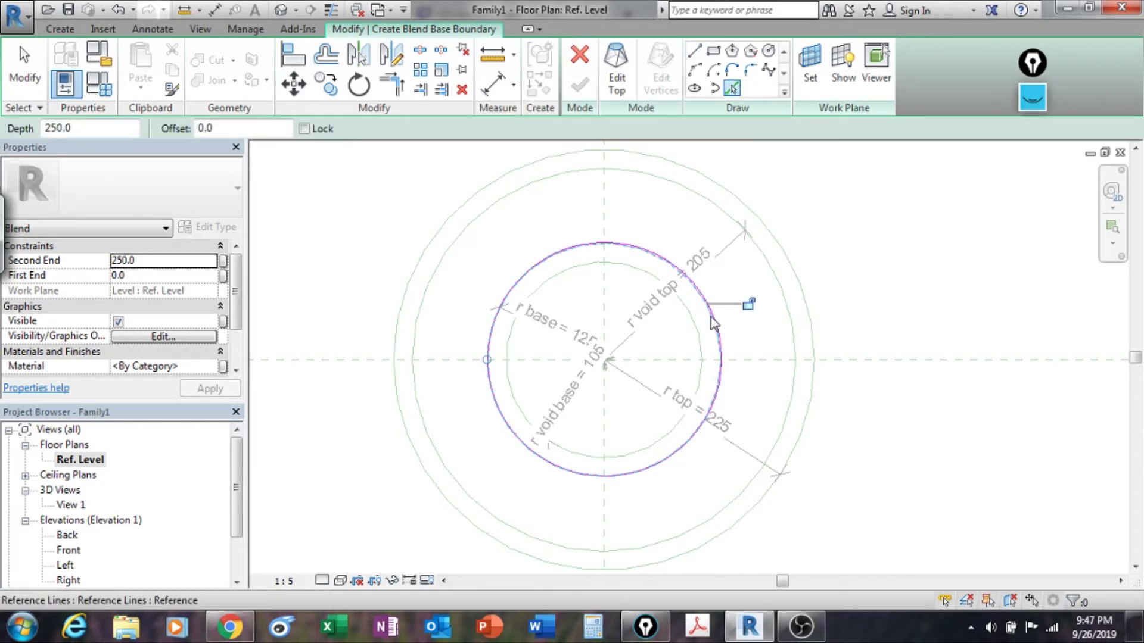
click(749, 305)
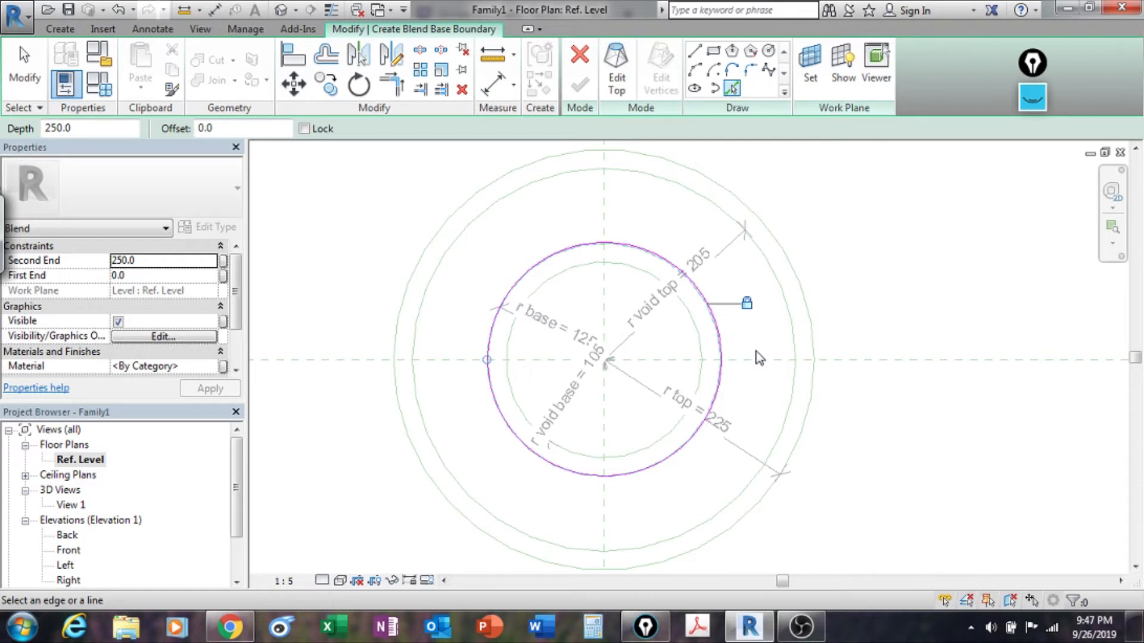
Pick the outermost "r top" reference circle as the blend's top boundary, lock it, and finish the blend.
click(617, 88)
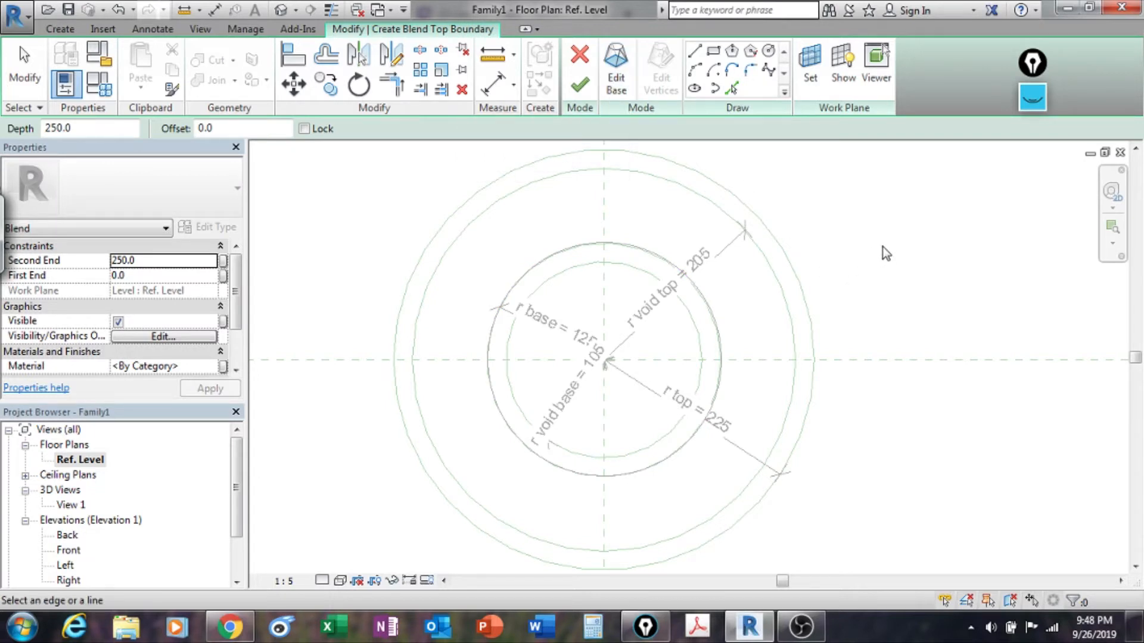
click(732, 89)
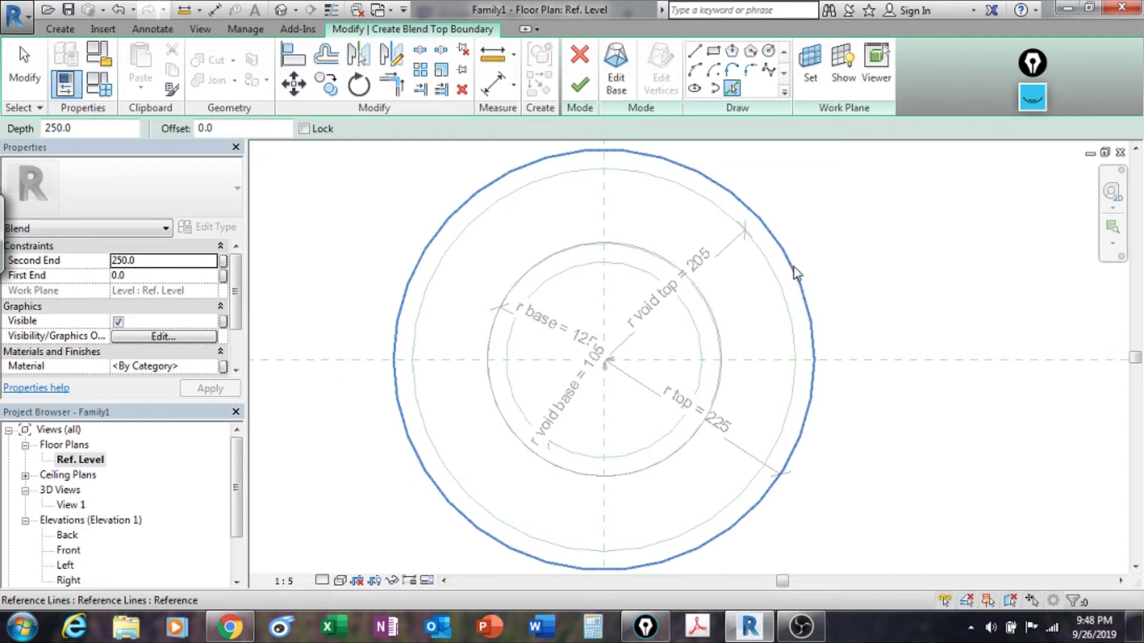
click(794, 266)
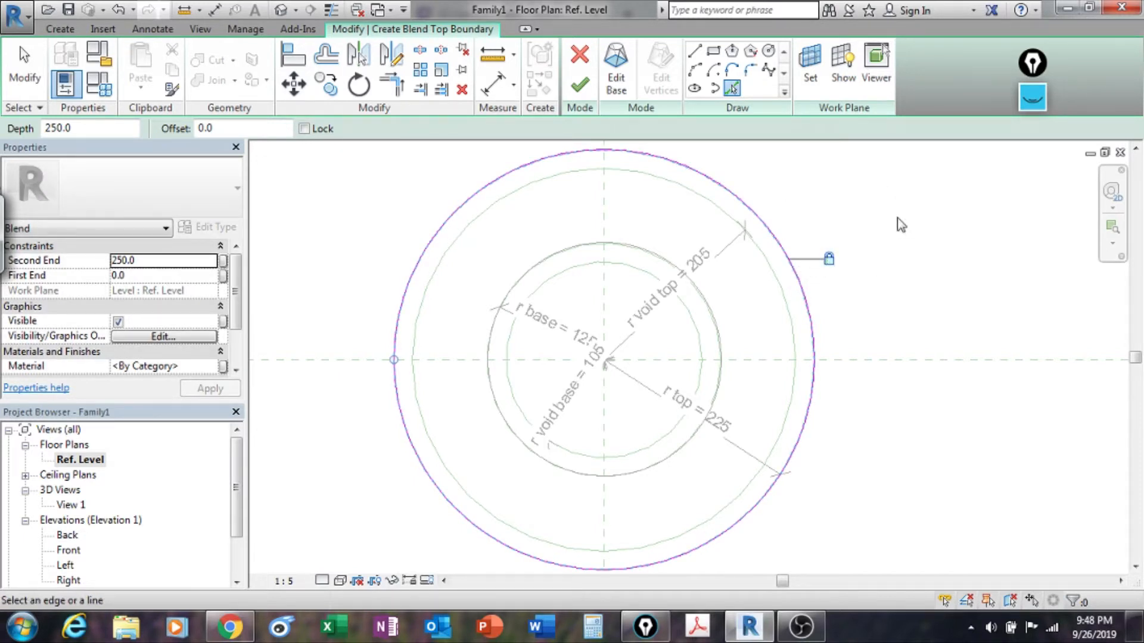
click(592, 91)
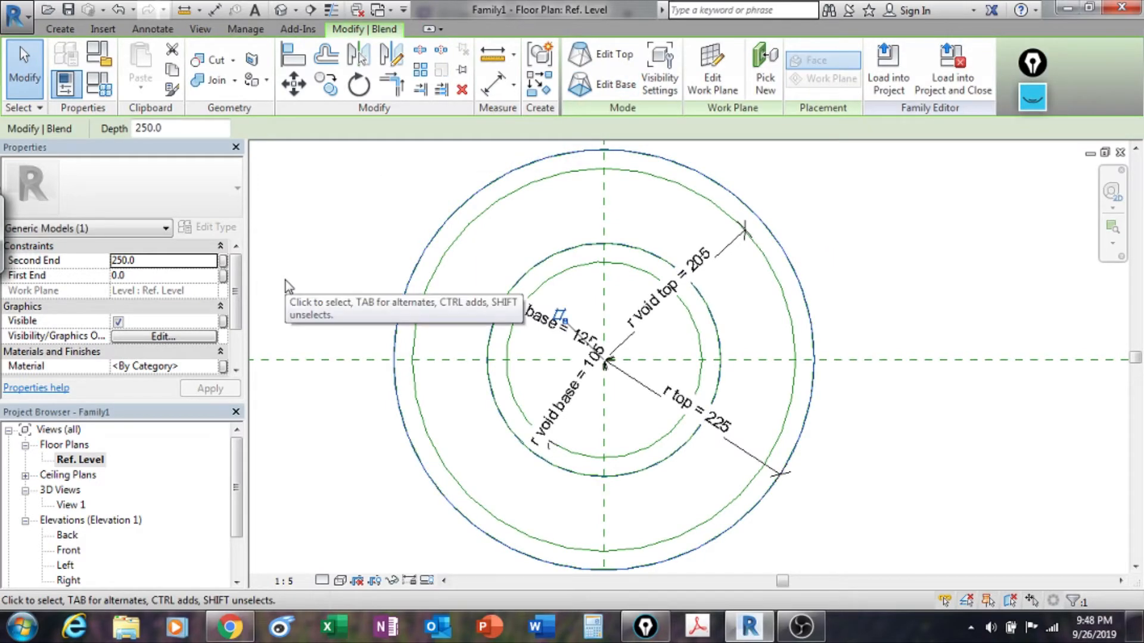
In the Front elevation, align the top of the blend to the upper reference plane of the h dimension and lock it.
drag(238, 524, 238, 551)
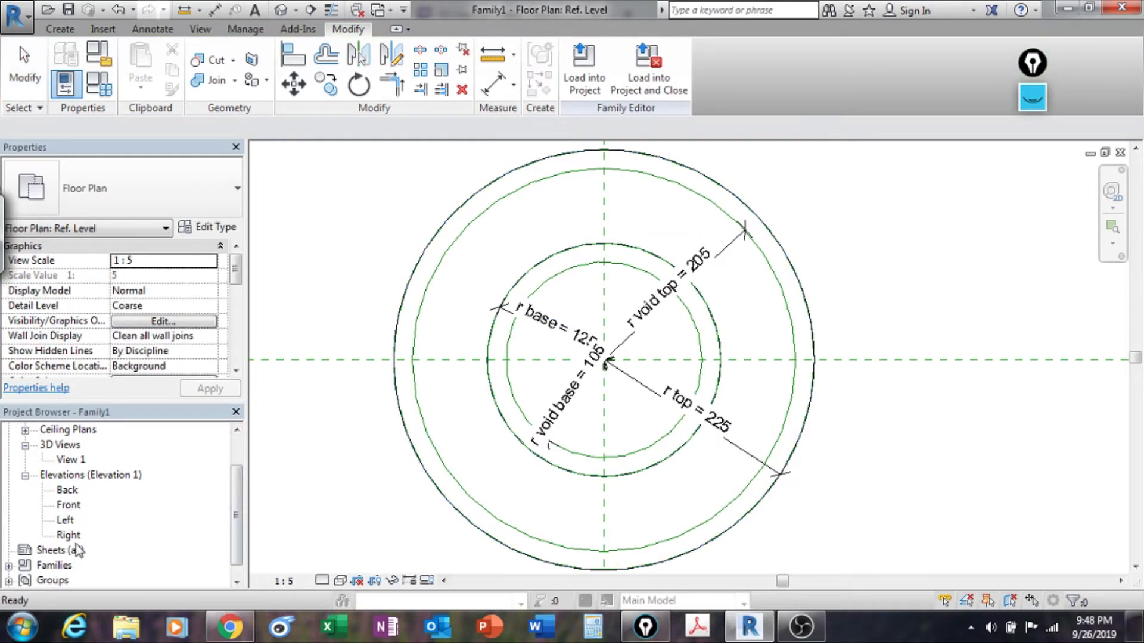
double_click(67, 506)
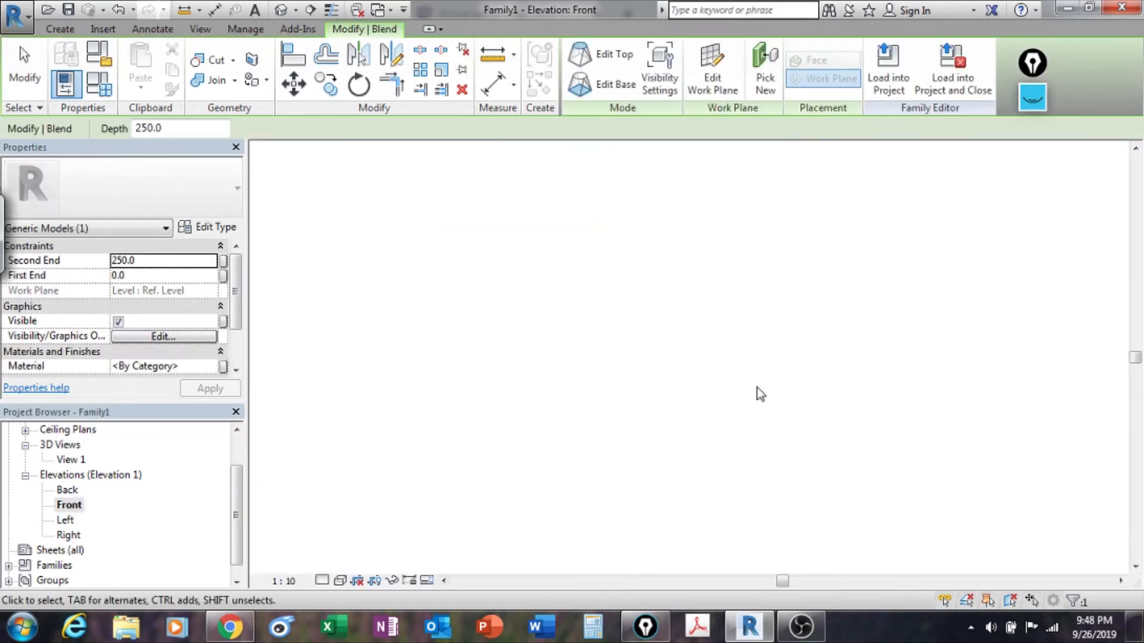
middle_drag(944, 372, 944, 374)
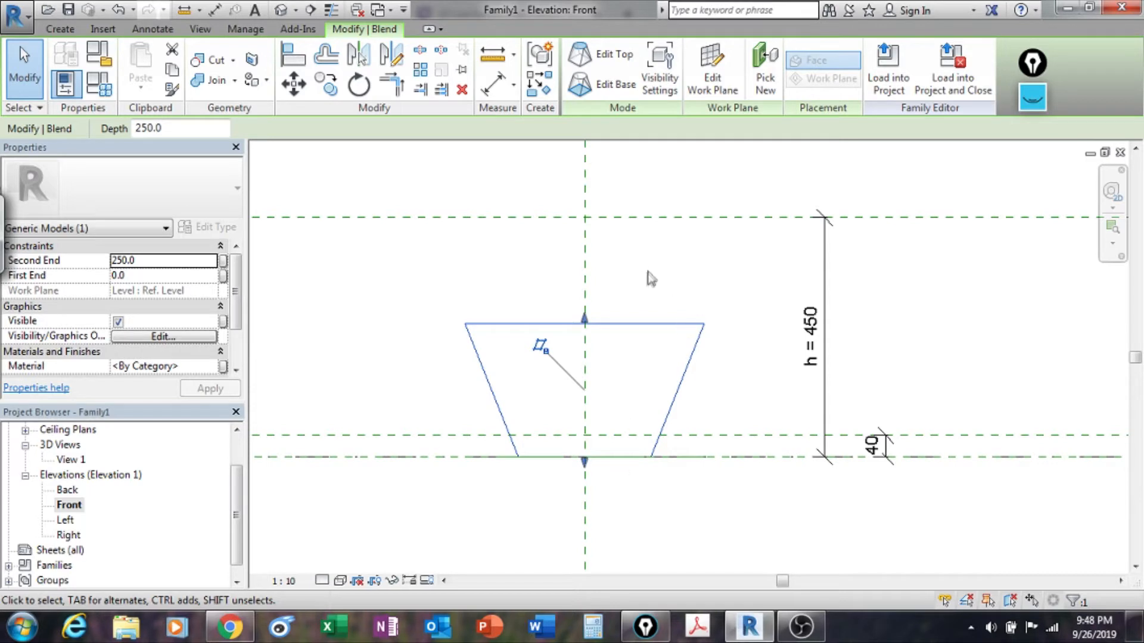
key(a)
key(l)
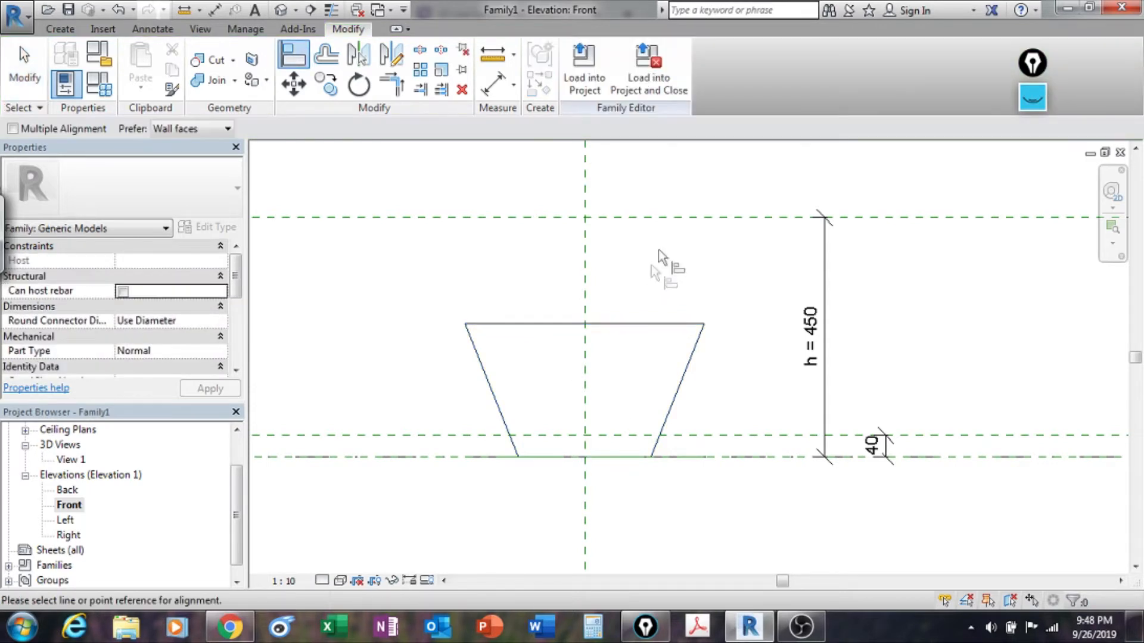
click(673, 218)
click(620, 323)
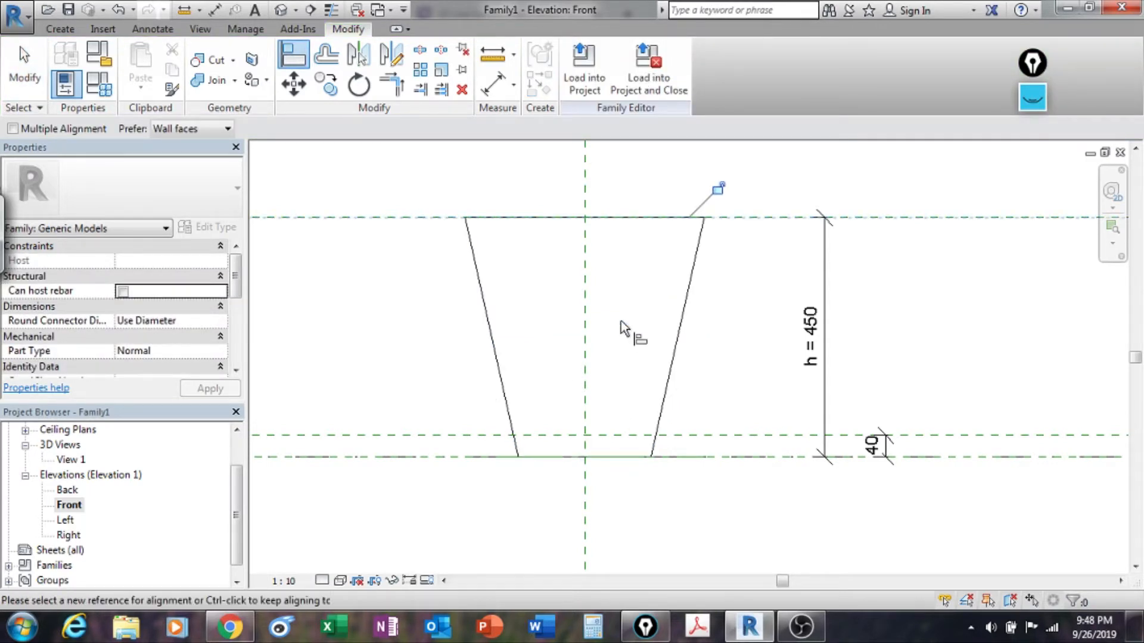
click(718, 190)
click(25, 68)
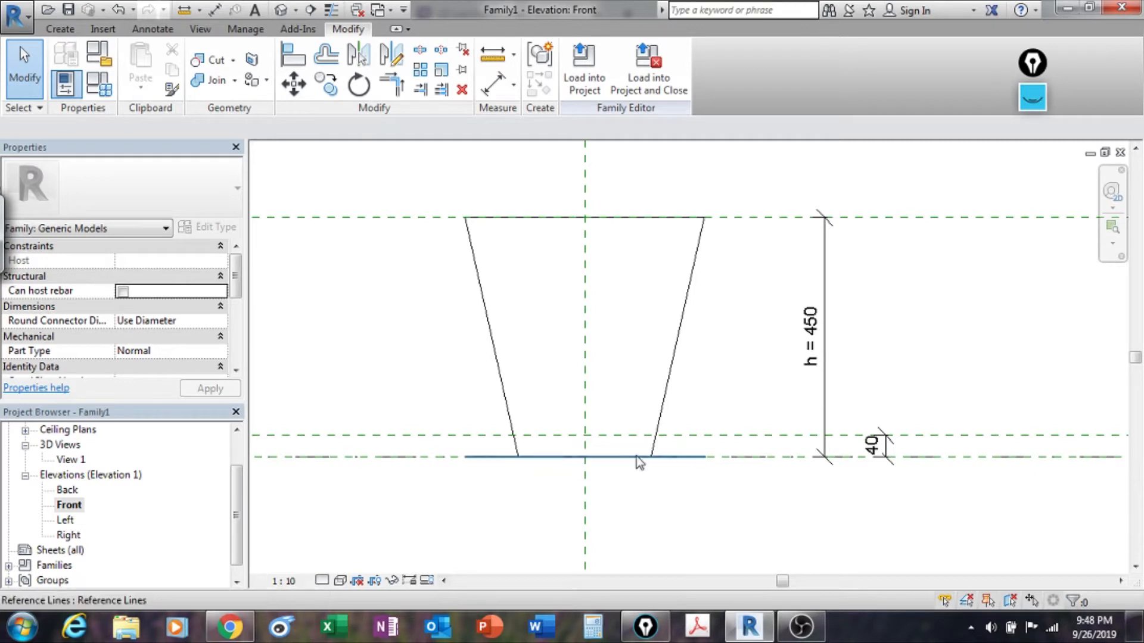
Examine the blend's base against the Ref. Level line and the nearby reference planes in the Front elevation.
middle_drag(832, 498, 503, 466)
middle_drag(1046, 469, 855, 440)
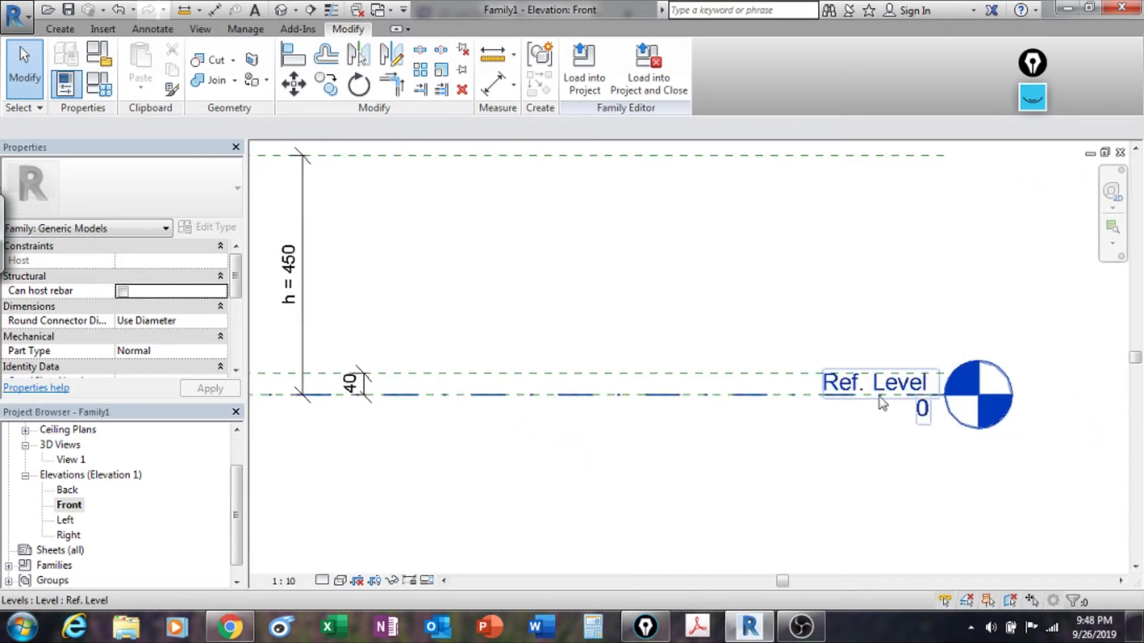
scroll(680, 445, down, 2)
middle_drag(446, 447, 703, 417)
scroll(703, 420, up, 1)
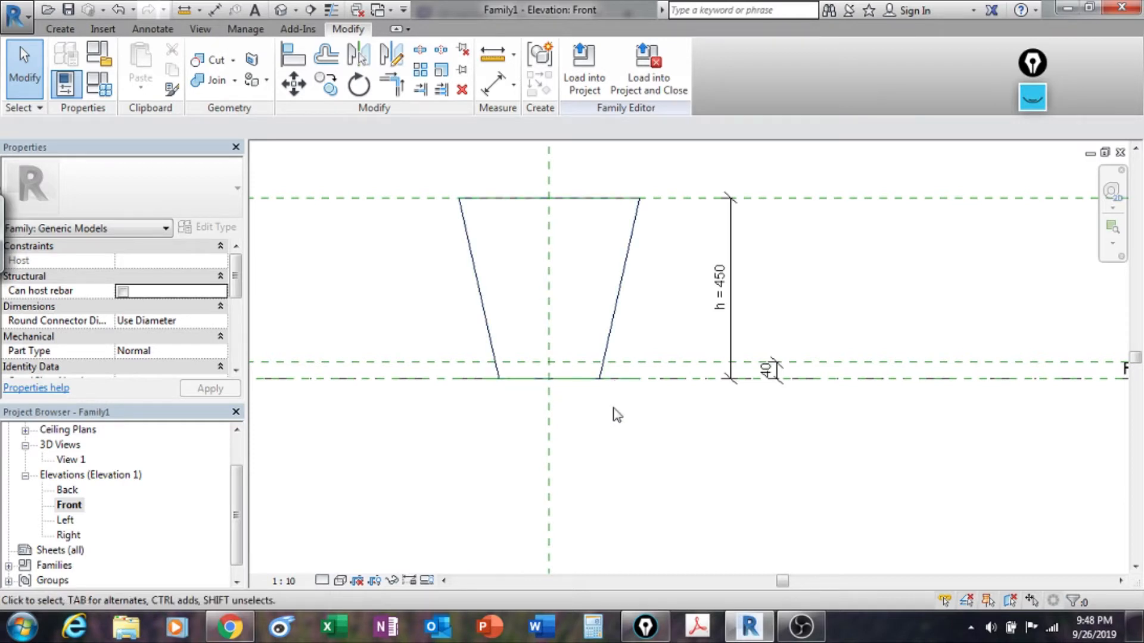
scroll(619, 410, down, 1)
scroll(629, 358, up, 2)
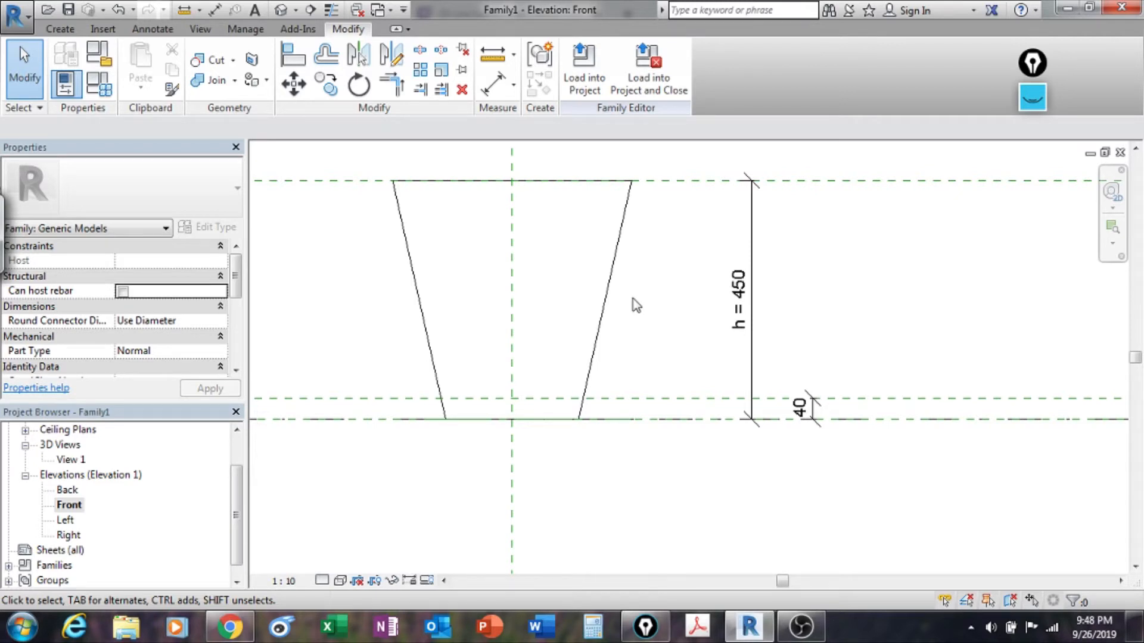
middle_drag(632, 303, 592, 325)
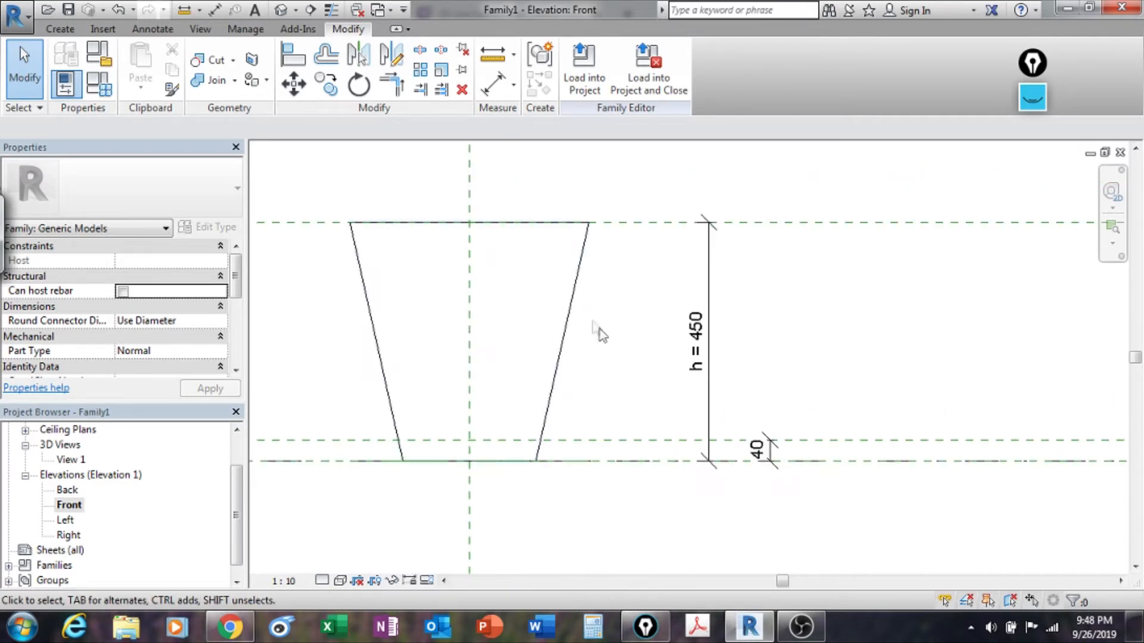
Open the default 3D view and set its view scale to 1:2.
click(279, 10)
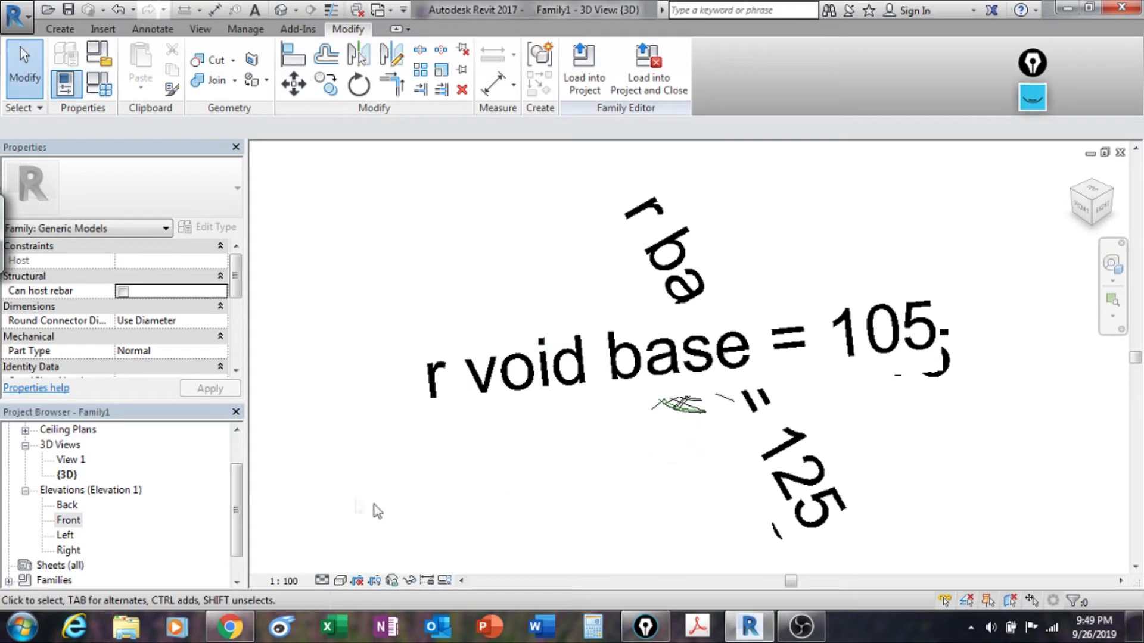
click(284, 580)
click(302, 360)
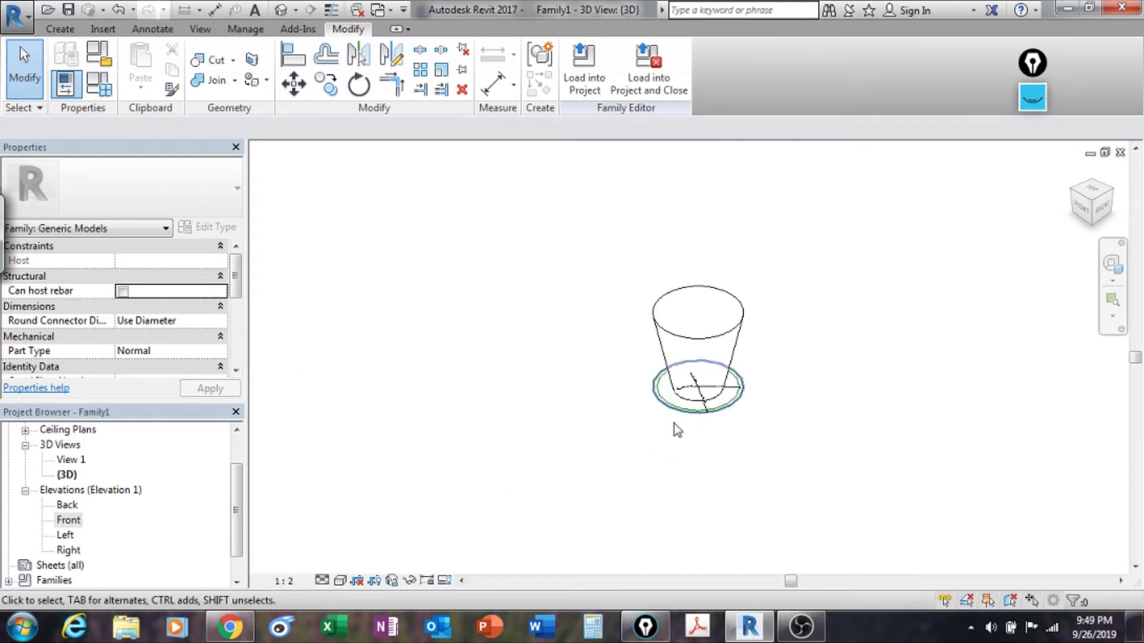
scroll(747, 338, up, 2)
Set the 3D view's visual style to Shaded and view the solid blend up close.
click(340, 581)
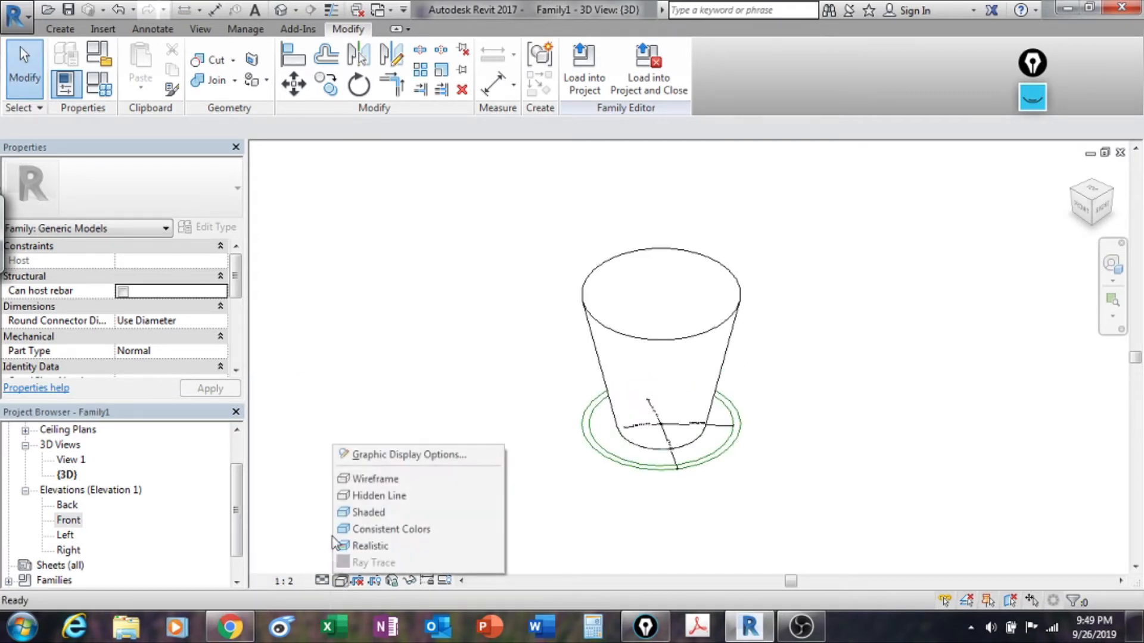
click(351, 513)
scroll(739, 331, up, 1)
scroll(734, 324, up, 1)
middle_drag(723, 354, 928, 359)
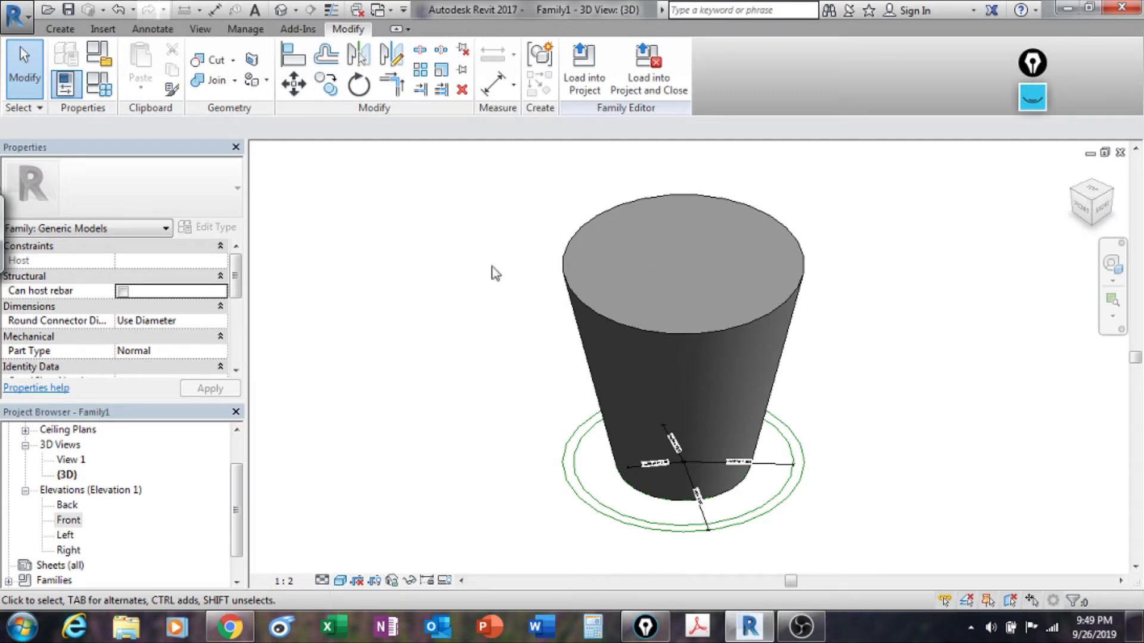
Start a void blend in the Ref. Level plan, using the innermost "r void base" circle as its locked base boundary.
click(68, 520)
drag(236, 489, 246, 441)
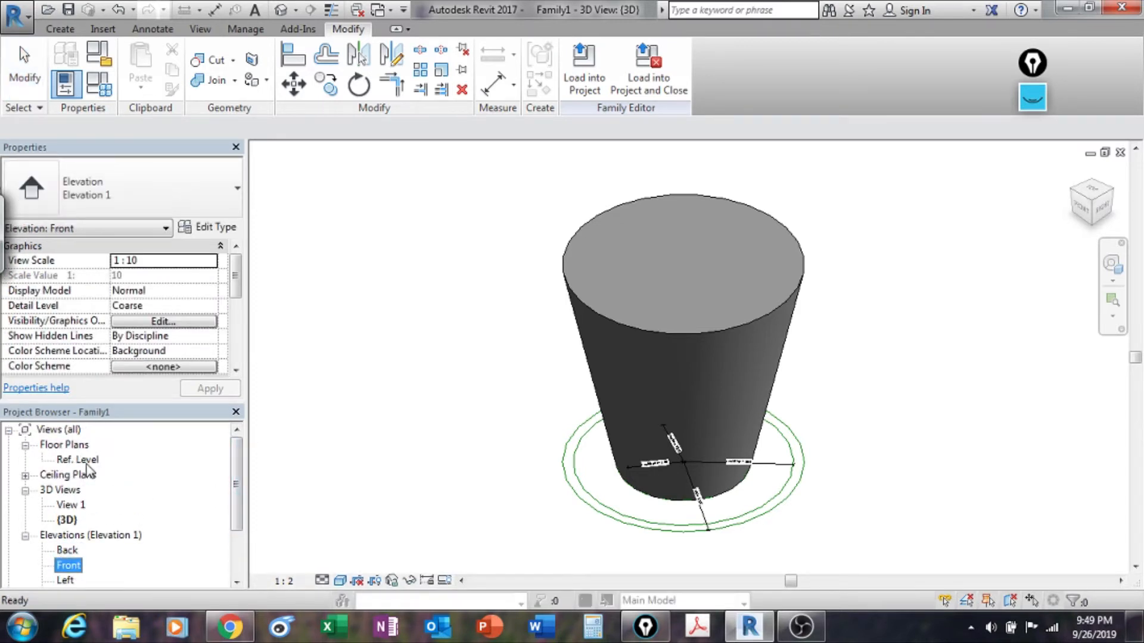
double_click(83, 460)
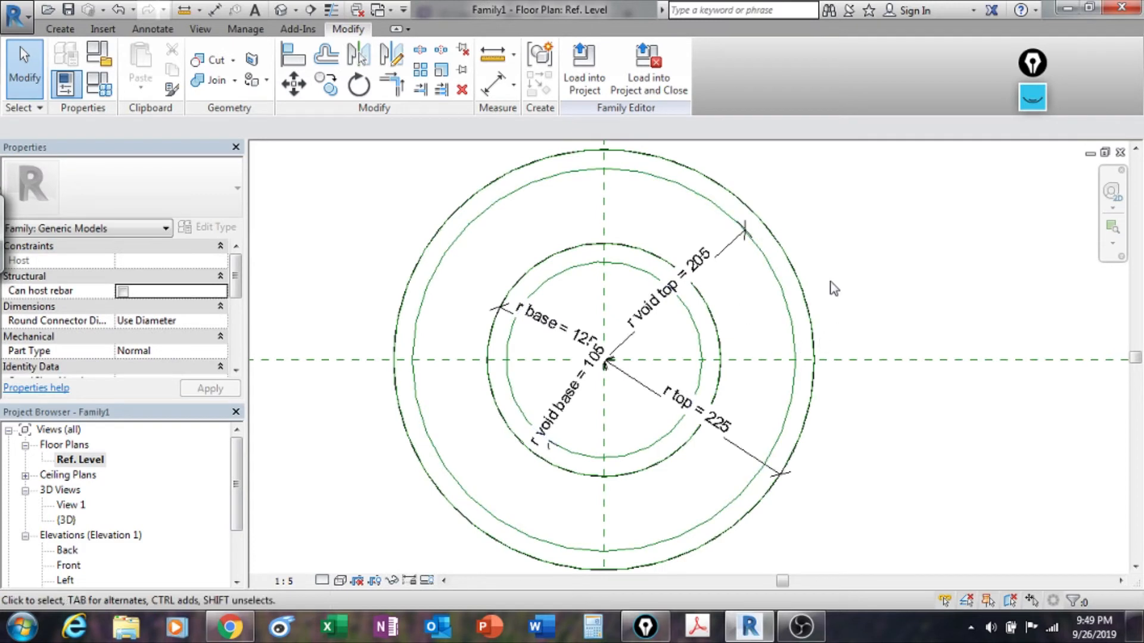
click(60, 28)
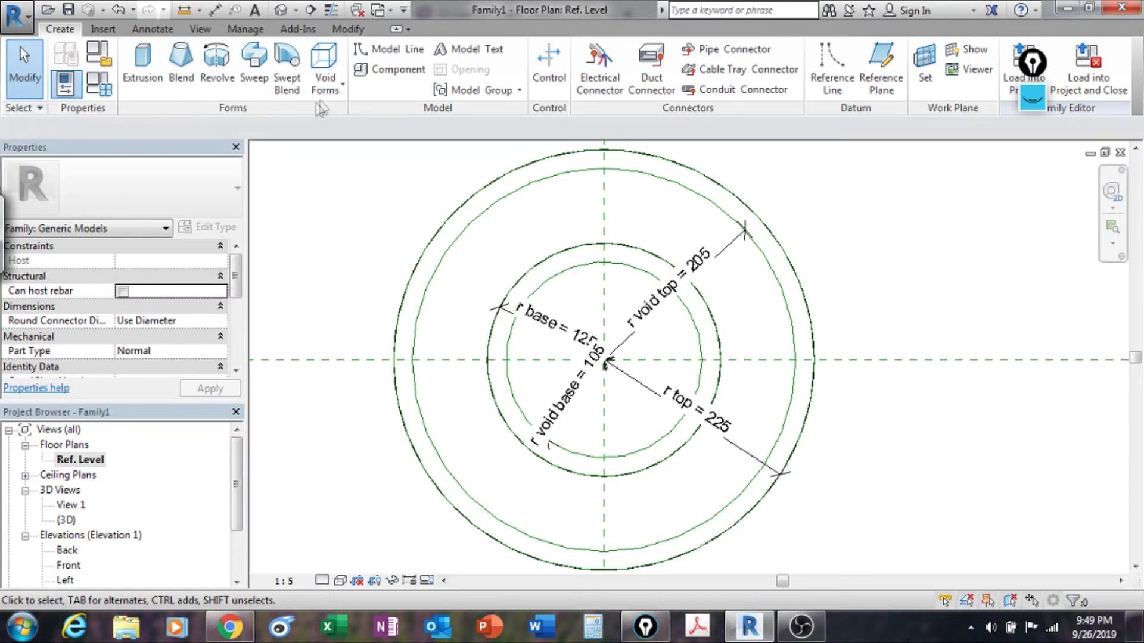
click(334, 90)
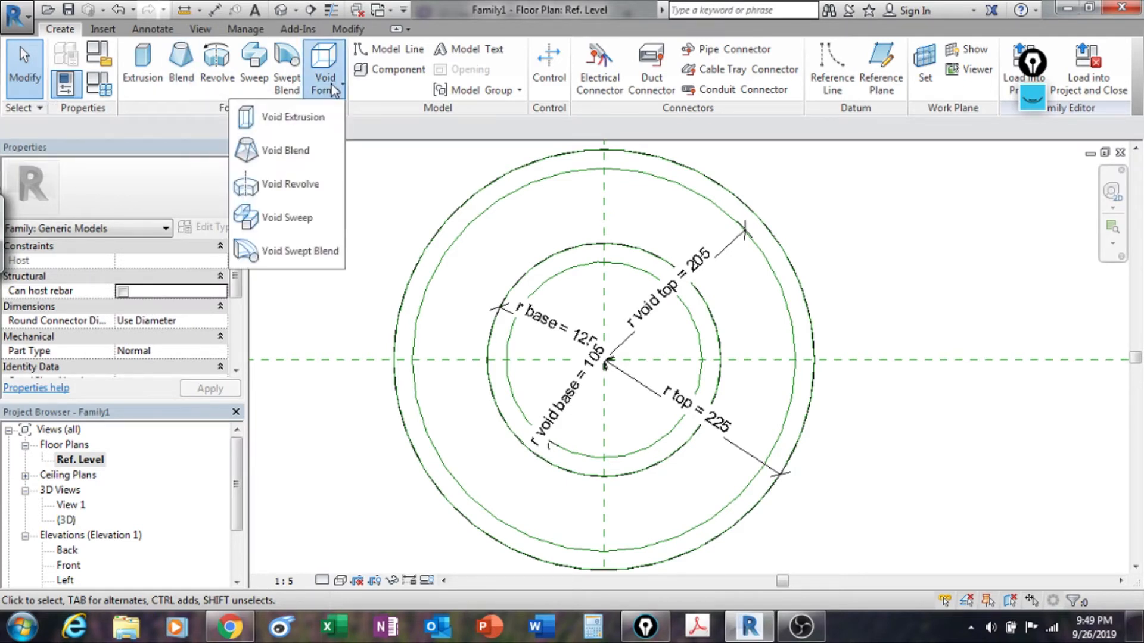
click(292, 152)
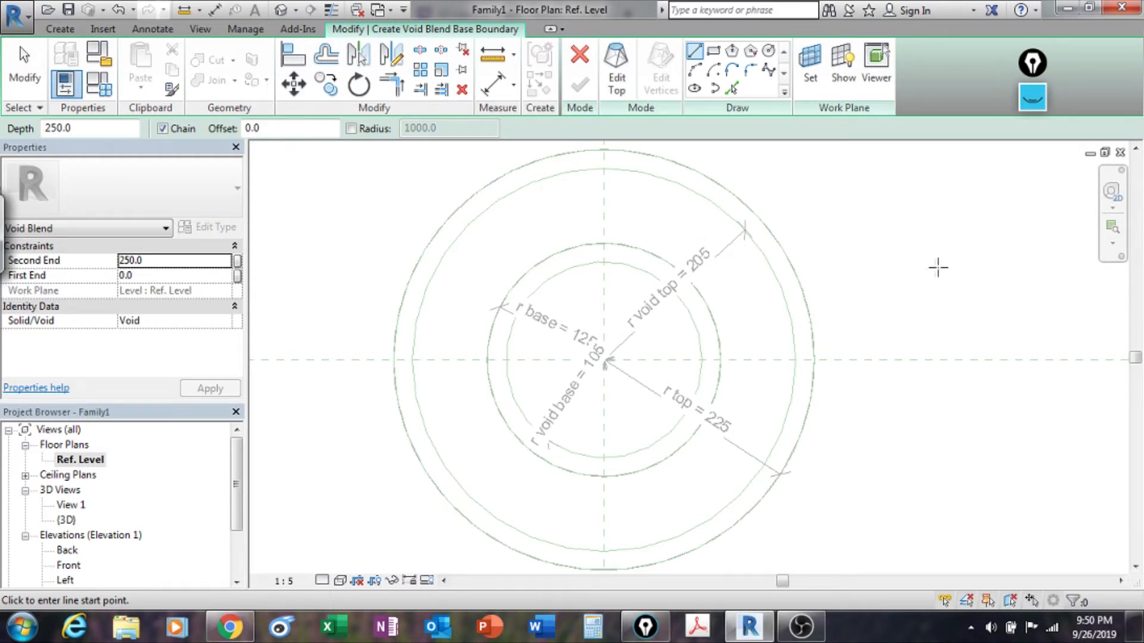
click(732, 88)
click(694, 331)
click(731, 313)
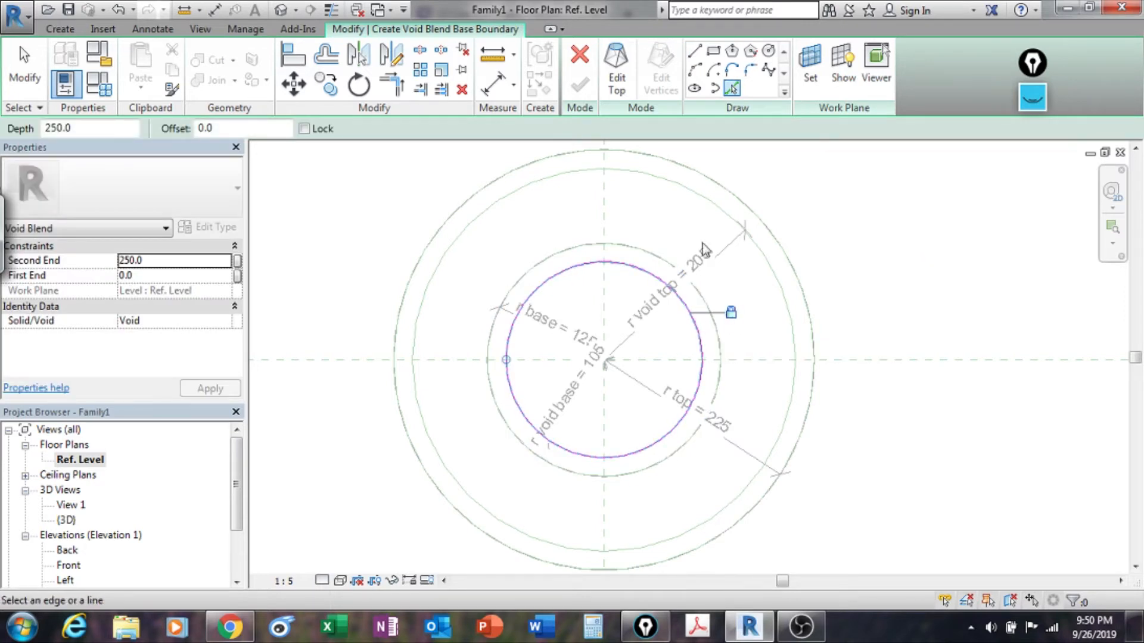
Pick the "r void top" circle as the void blend's top boundary, lock it, and finish the void blend.
click(620, 83)
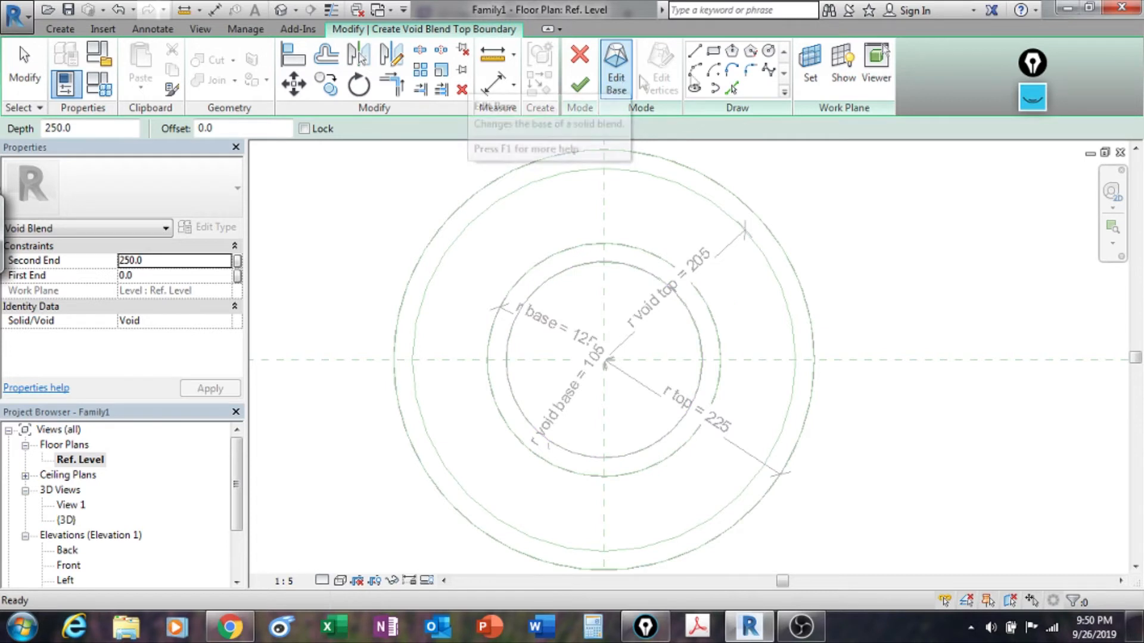
click(731, 88)
click(784, 303)
click(812, 268)
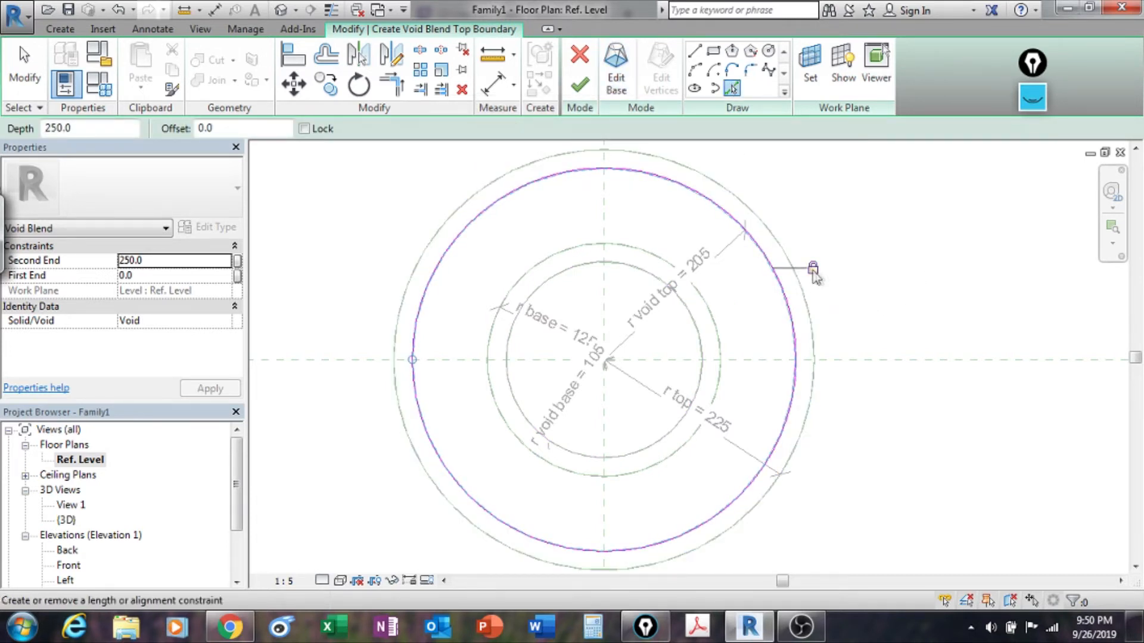
click(579, 89)
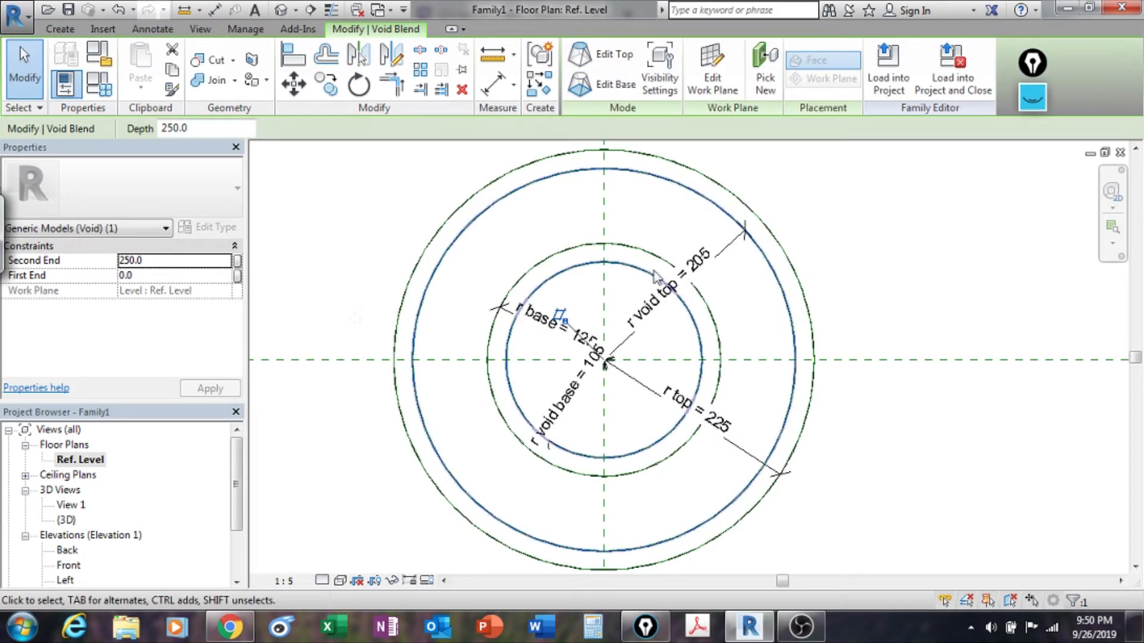
In the Front elevation, raise the void blend's base to the reference plane 40 above Ref. Level and lock it.
double_click(69, 564)
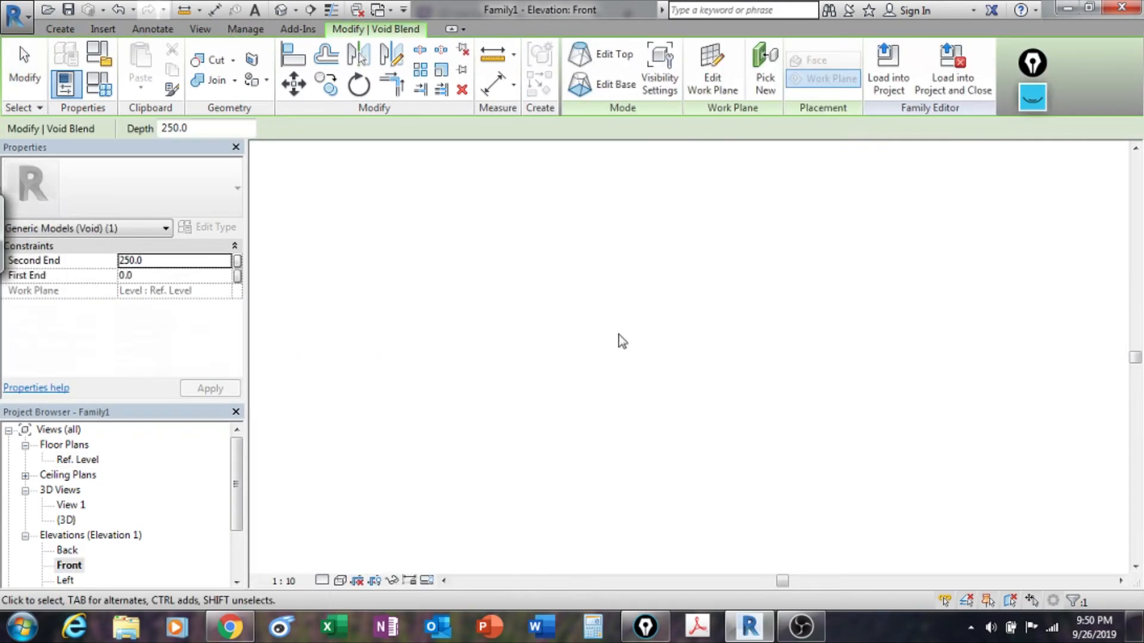
middle_drag(556, 388, 604, 400)
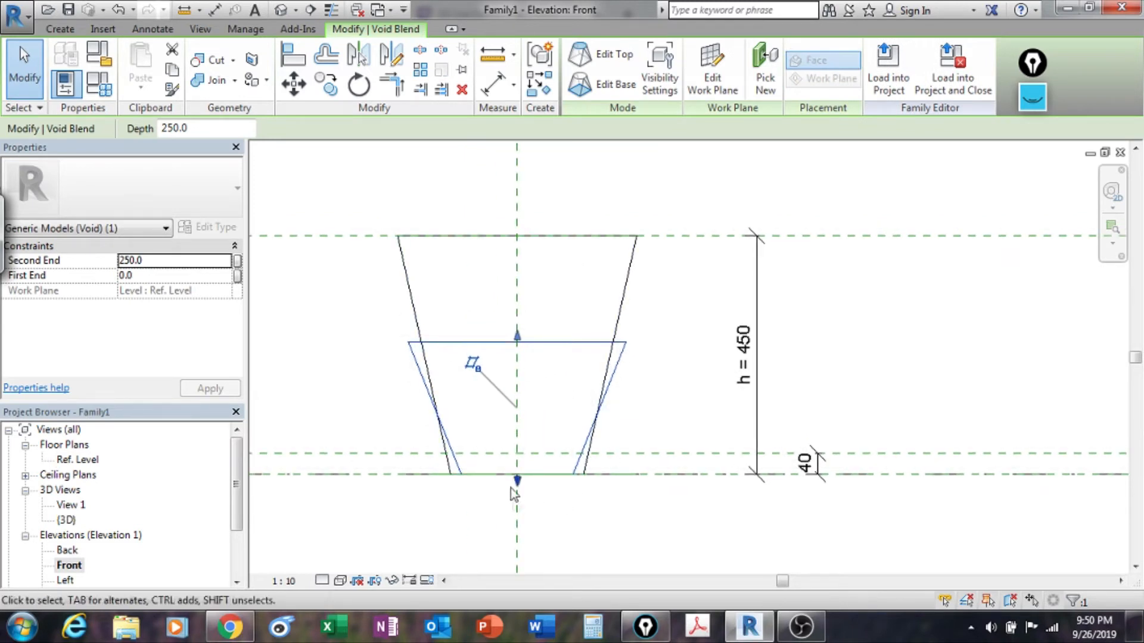
scroll(519, 486, up, 2)
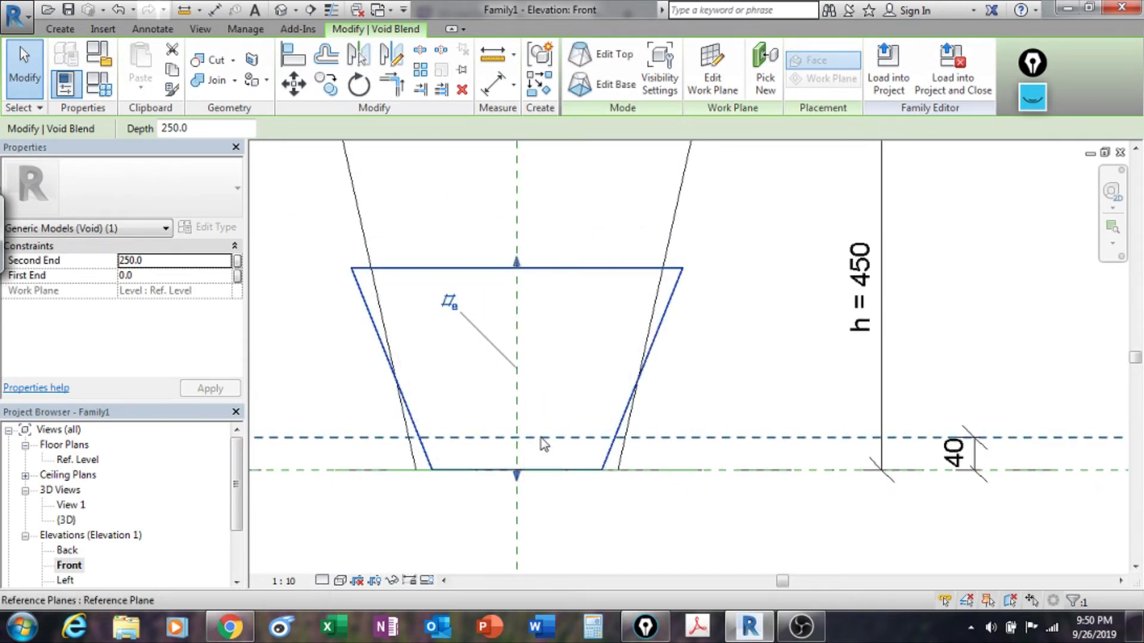
drag(518, 484, 528, 439)
click(659, 469)
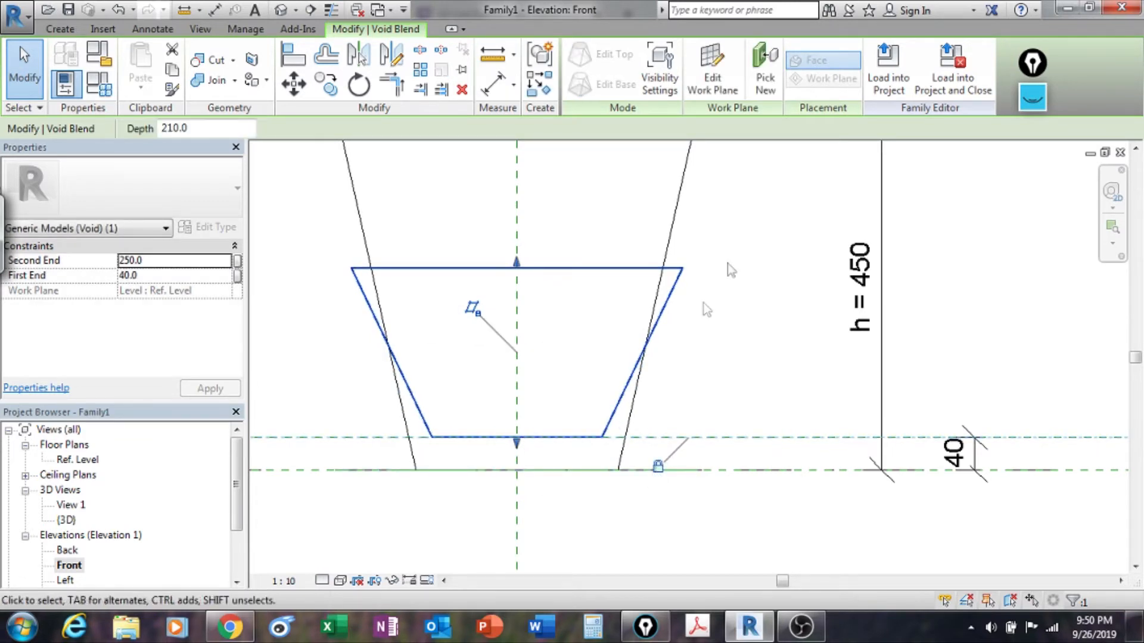
middle_drag(734, 267, 731, 431)
scroll(702, 392, down, 1)
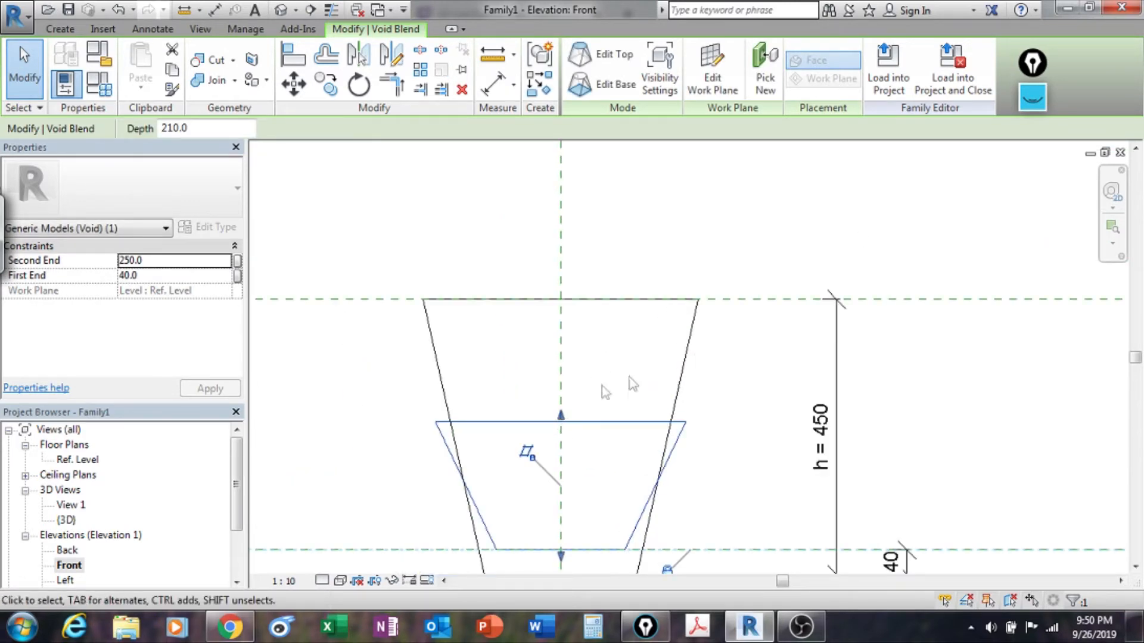
key(a)
key(l)
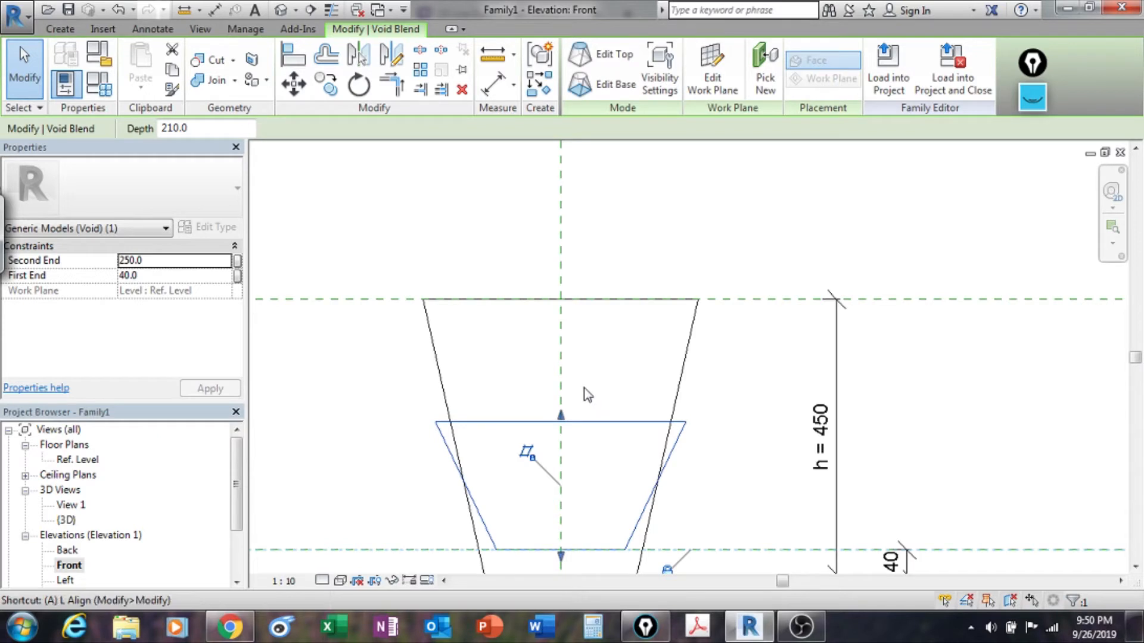
click(946, 301)
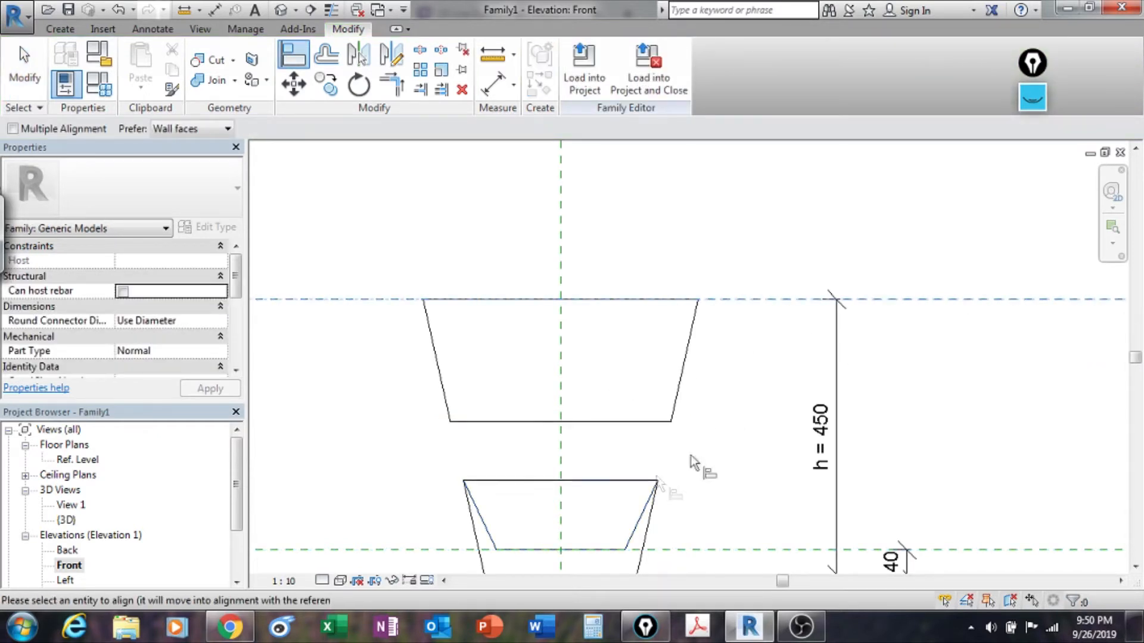
click(591, 489)
key(Escape)
key(Escape)
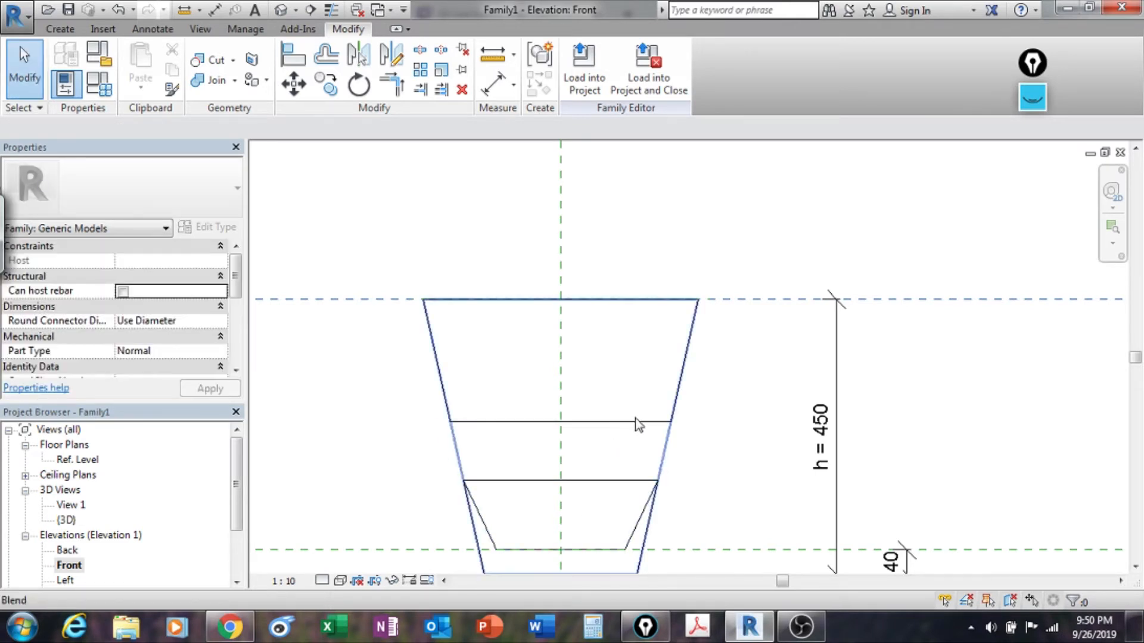
Stretch the void blend's top up to the upper reference plane, giving a second end of 450.
click(621, 427)
drag(569, 428, 584, 299)
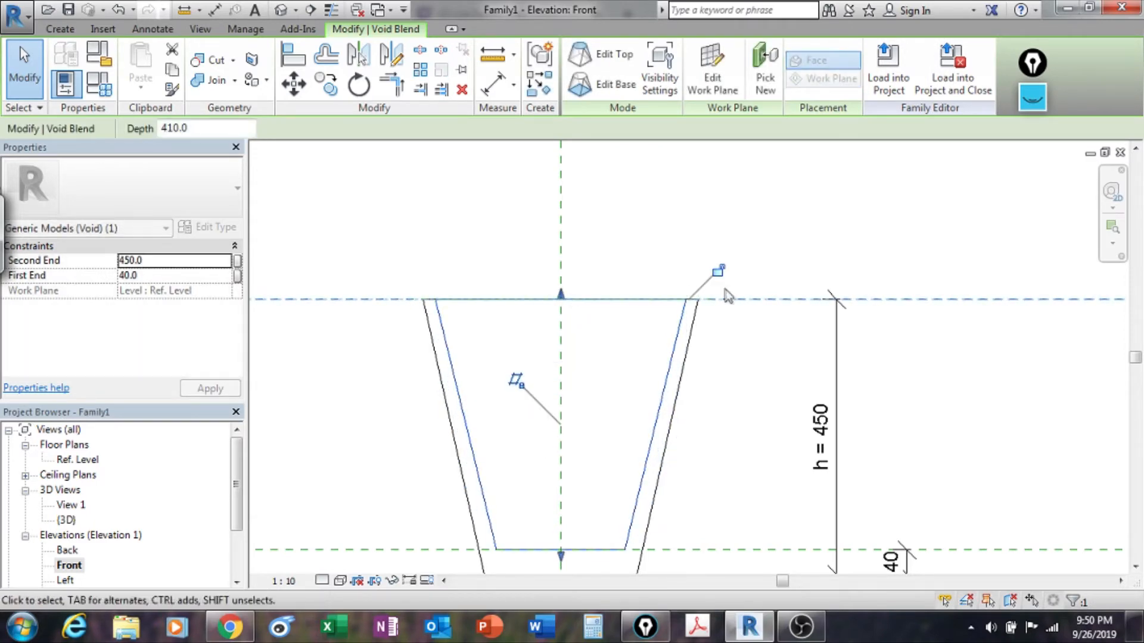
click(766, 258)
scroll(560, 381, down, 3)
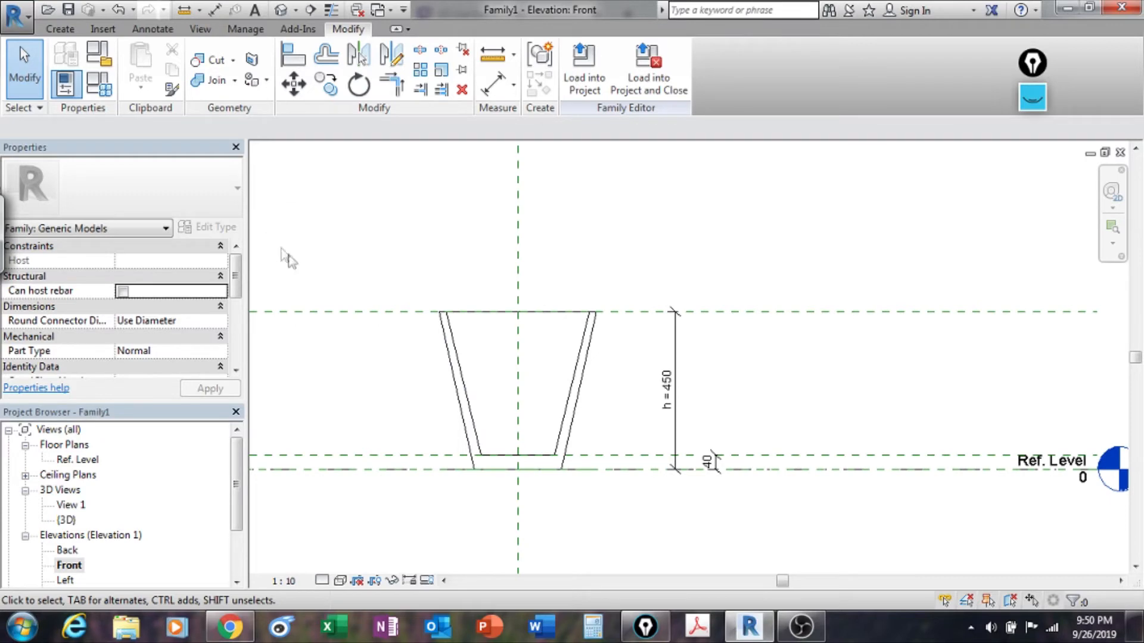
middle_drag(417, 367, 461, 370)
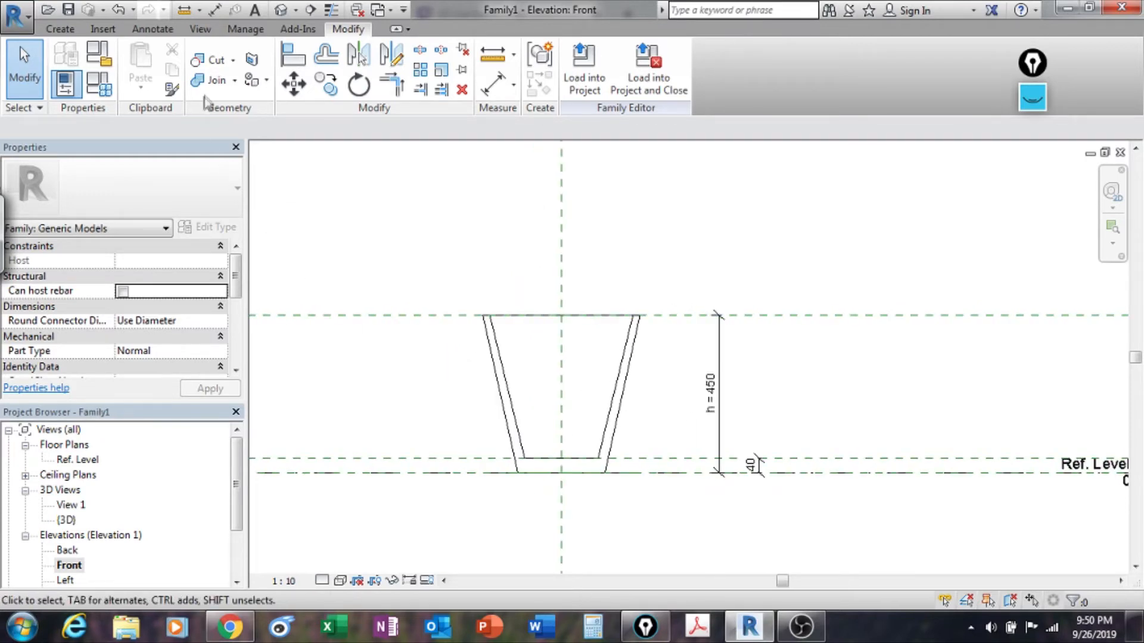
Examine the hollow pot from several angles in the default 3D view and return to the Ref. Level plan.
click(281, 10)
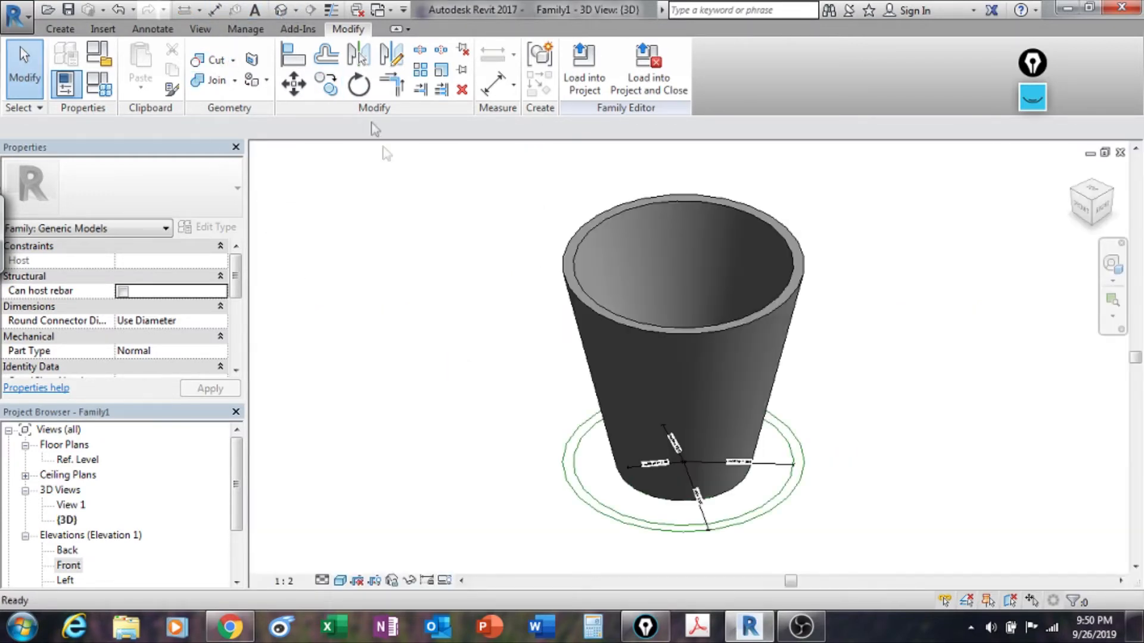
middle_drag(668, 404, 423, 326)
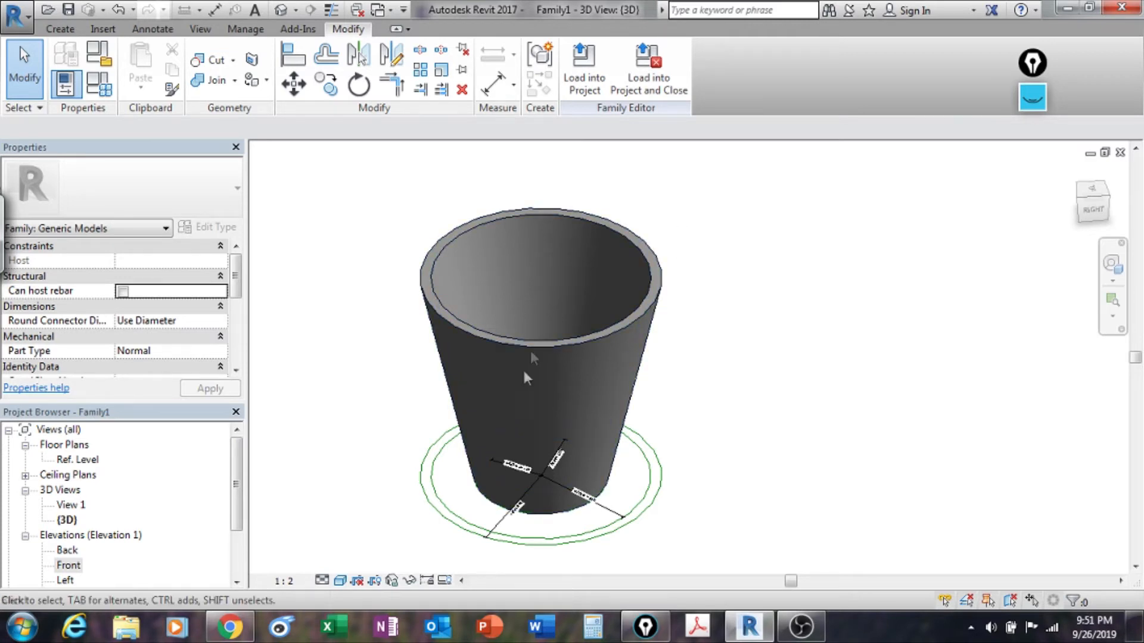
shift+middle_drag(511, 334, 603, 327)
scroll(558, 400, down, 3)
scroll(564, 411, up, 5)
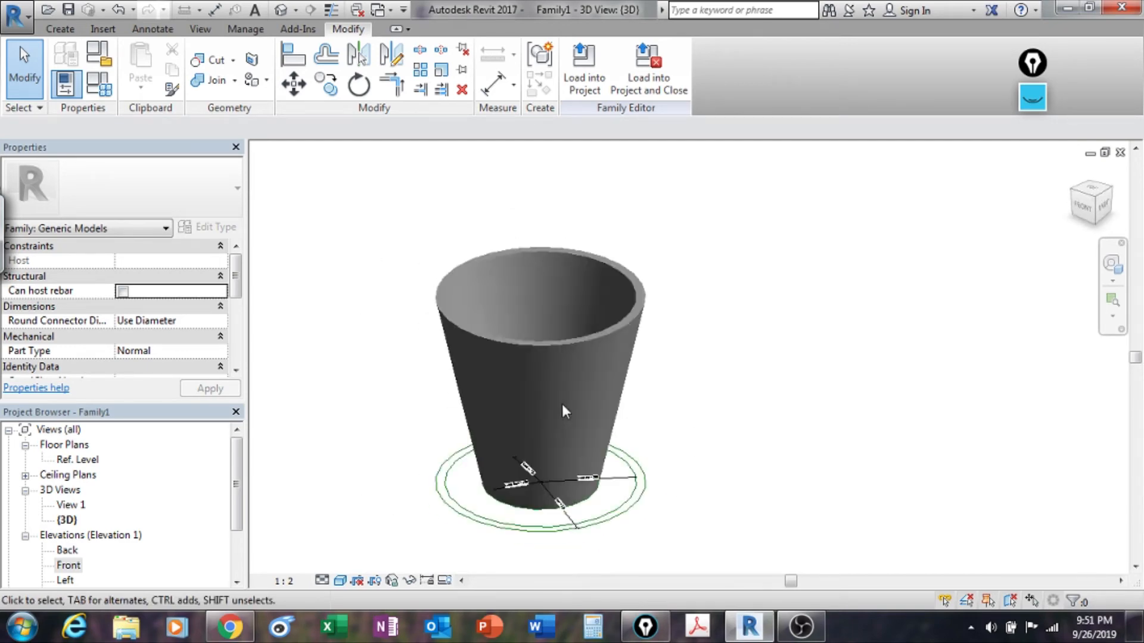
middle_drag(603, 421, 573, 428)
scroll(546, 387, down, 2)
shift+middle_drag(530, 341, 565, 409)
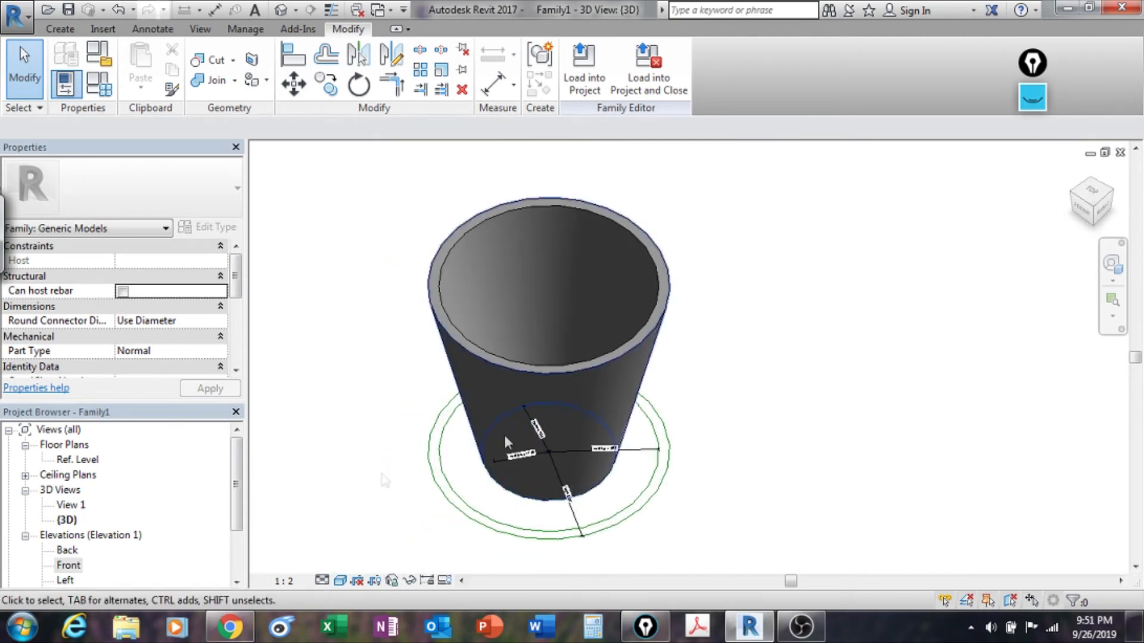
double_click(76, 458)
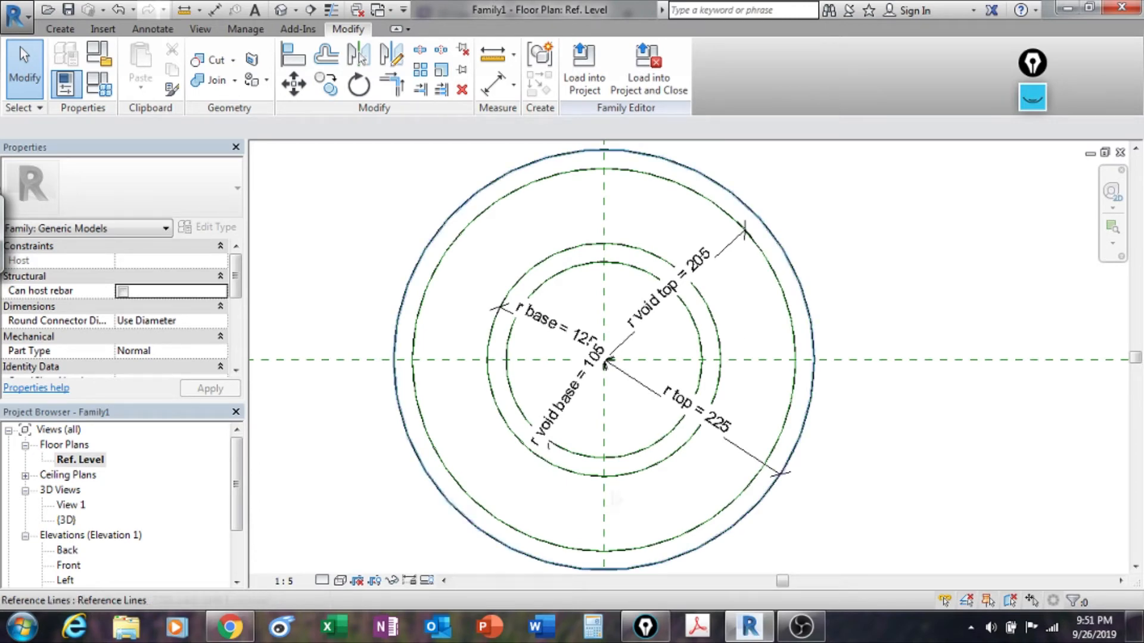
Switch to the Sarno Round Planters page in Chrome and set up the screen annotation tool with a black pen.
click(228, 627)
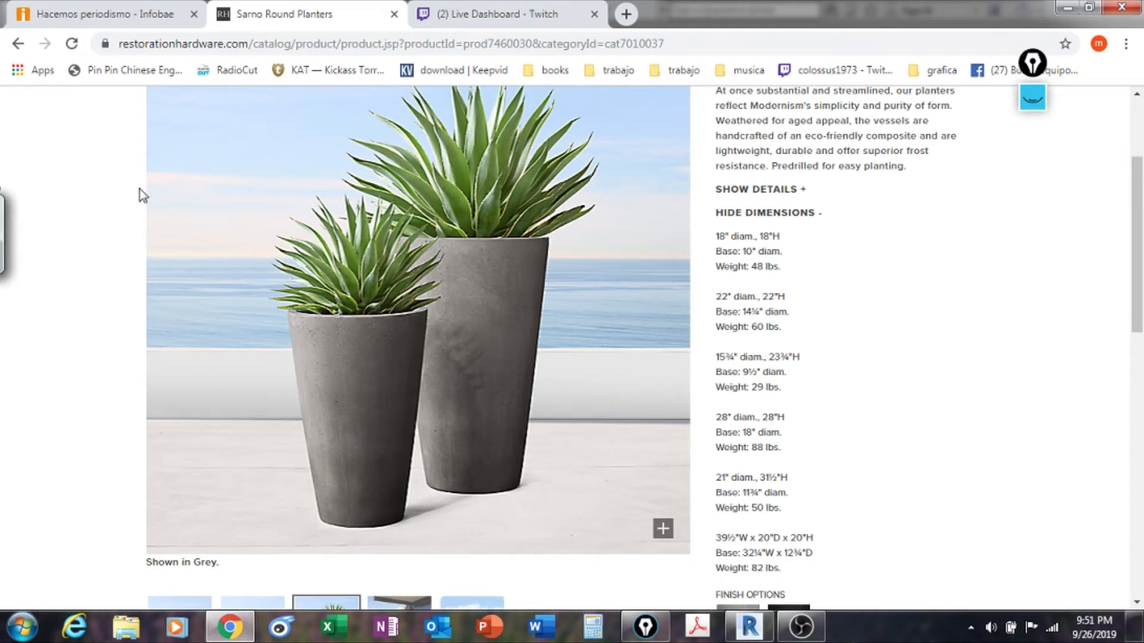
drag(1032, 62, 48, 144)
click(49, 143)
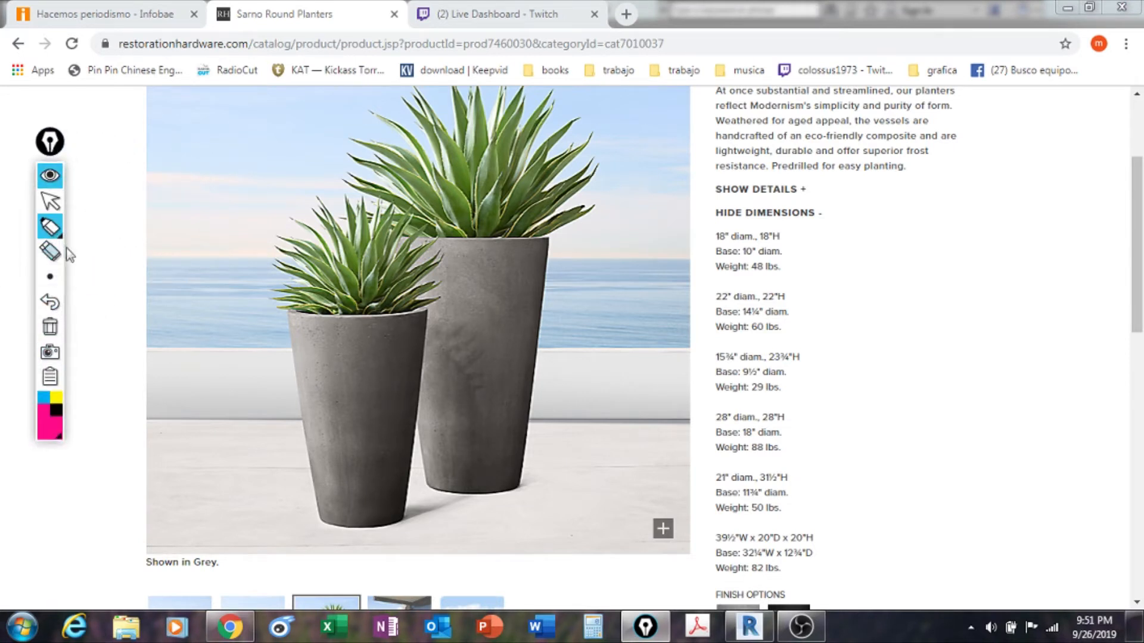
click(56, 410)
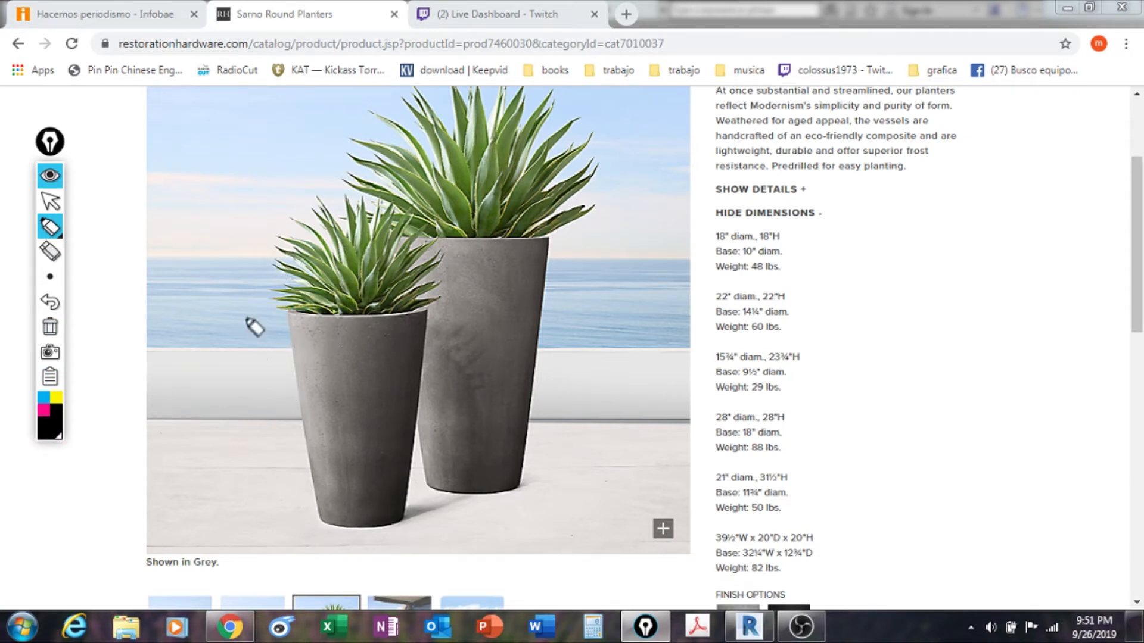
Annotate the smaller planter's height with a double arrow labelled "h", encircle the label and lead curves from it to rim and base.
mouse_move(244, 312)
mouse_down()
mouse_move(234, 504)
mouse_move(243, 493)
mouse_up()
drag(192, 383, 208, 416)
drag(194, 454, 199, 463)
drag(224, 445, 233, 469)
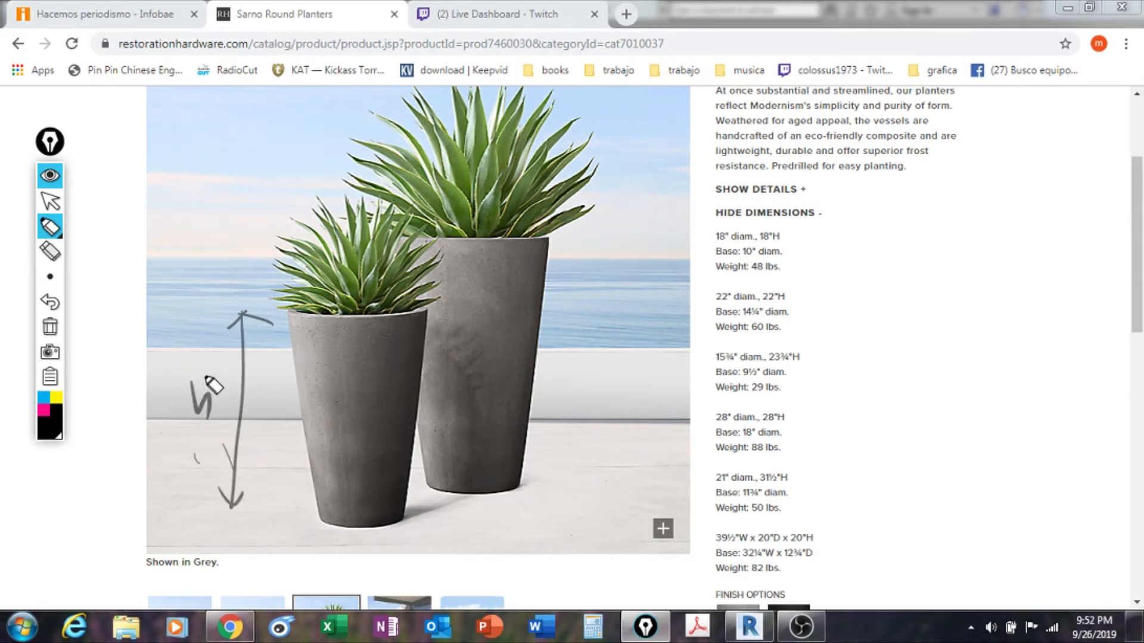
mouse_move(201, 356)
mouse_down()
mouse_move(173, 381)
mouse_move(212, 444)
mouse_move(222, 365)
mouse_move(203, 357)
mouse_move(300, 262)
mouse_up()
mouse_move(203, 471)
mouse_down()
mouse_move(344, 535)
mouse_move(345, 563)
mouse_up()
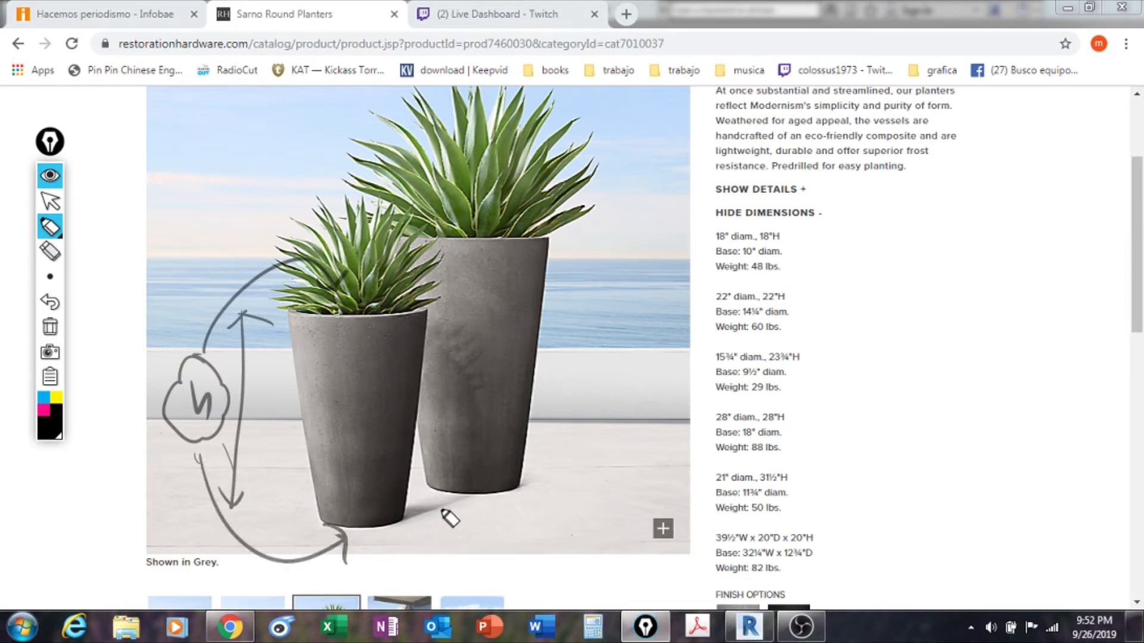
Write "h → to → B" beside the dimensions list and sketch a tapered pot beneath it in black.
mouse_move(826, 226)
mouse_down()
mouse_move(861, 266)
mouse_move(1078, 253)
mouse_move(1074, 231)
mouse_up()
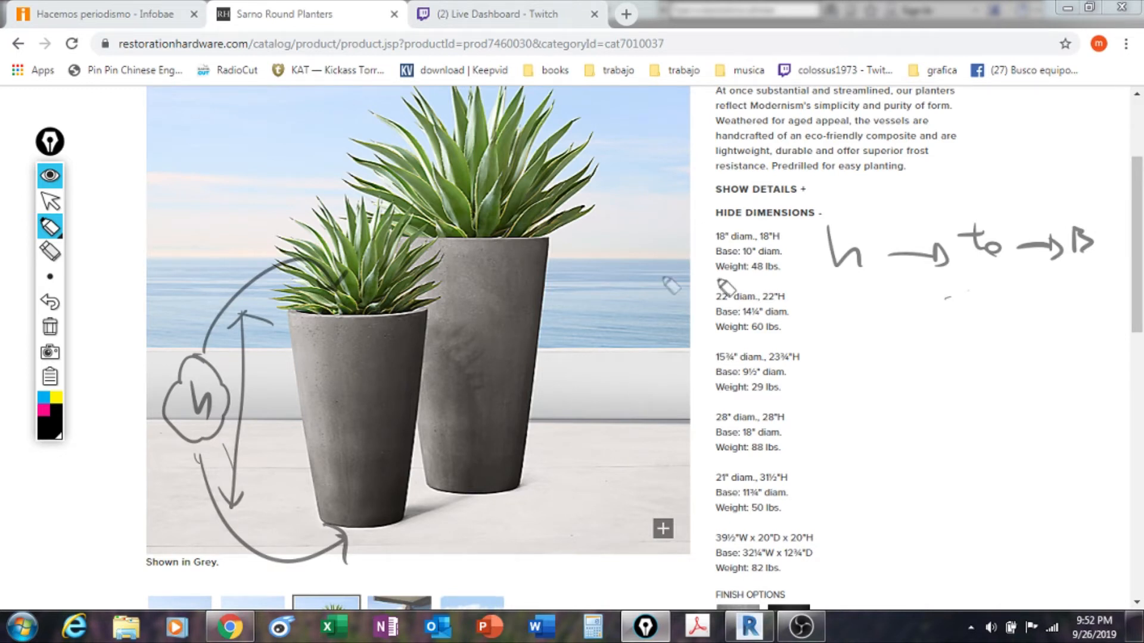
mouse_move(875, 340)
mouse_down()
mouse_move(905, 344)
mouse_move(923, 471)
mouse_move(980, 448)
mouse_up()
drag(1000, 347, 989, 444)
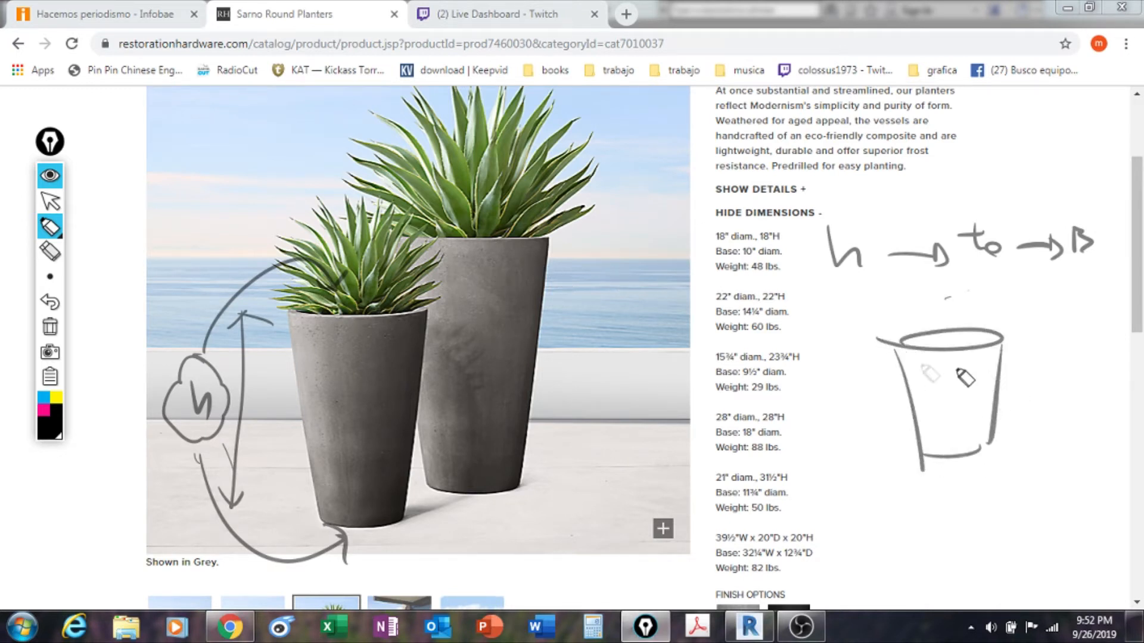
Switch the pen to blue and encircle the sketched pot's rim, slanted side and base.
click(43, 398)
mouse_move(951, 327)
mouse_down()
mouse_move(882, 336)
mouse_move(1022, 348)
mouse_move(1017, 310)
mouse_up()
mouse_move(999, 421)
mouse_down()
mouse_move(909, 455)
mouse_move(930, 420)
mouse_move(937, 501)
mouse_move(881, 411)
mouse_up()
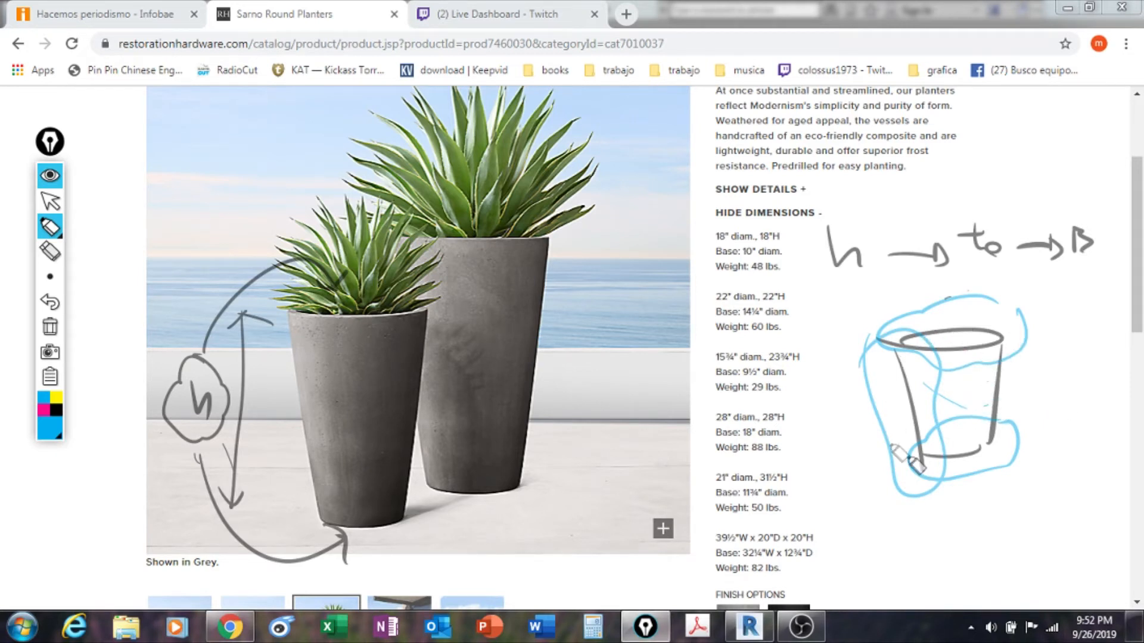
Draw blue double-headed arrows marking the sketched pot's height, base width and top width.
mouse_move(1079, 280)
mouse_down()
mouse_move(1057, 302)
mouse_move(1087, 303)
mouse_up()
mouse_move(1072, 284)
mouse_down()
mouse_move(1072, 447)
mouse_move(1085, 428)
mouse_up()
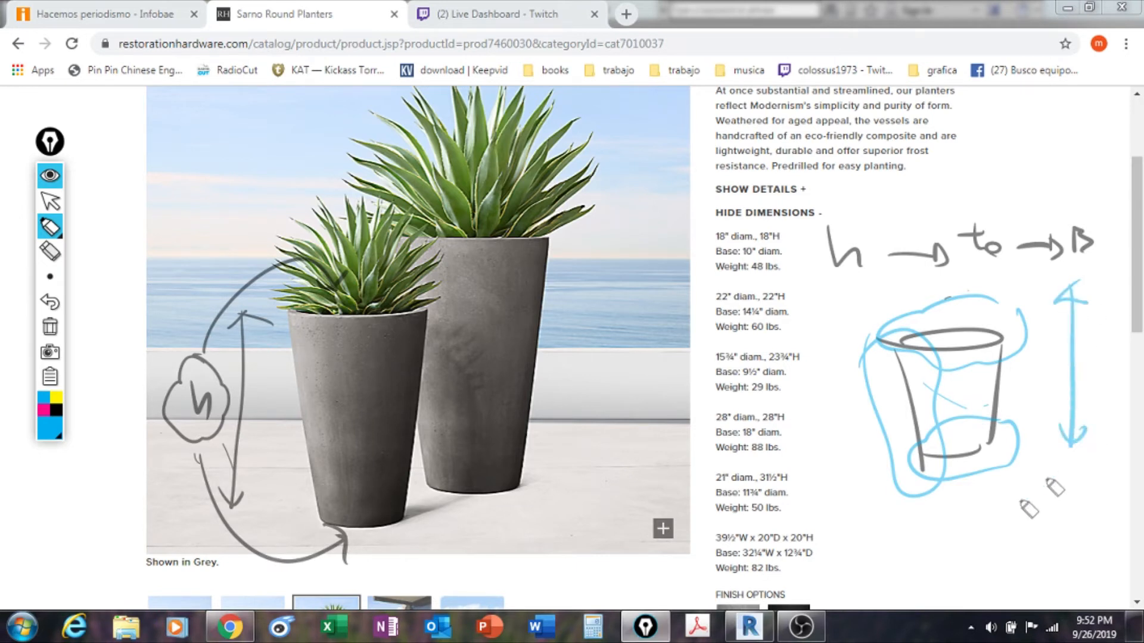
drag(978, 497, 994, 513)
drag(864, 185, 982, 175)
drag(983, 158, 987, 202)
drag(937, 159, 906, 198)
drag(965, 160, 960, 202)
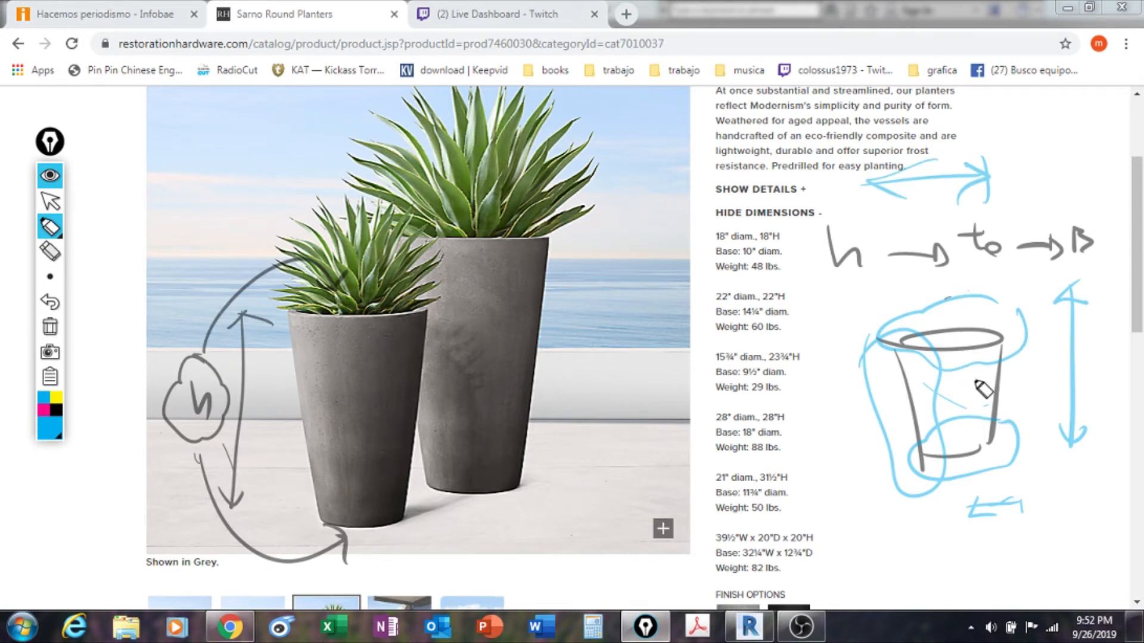
Encircle in blue the page's dimensions list, the "h" label, and the smaller planter's rim and base in the photo.
mouse_move(722, 204)
mouse_down()
mouse_move(675, 312)
mouse_move(768, 575)
mouse_move(800, 298)
mouse_move(715, 222)
mouse_up()
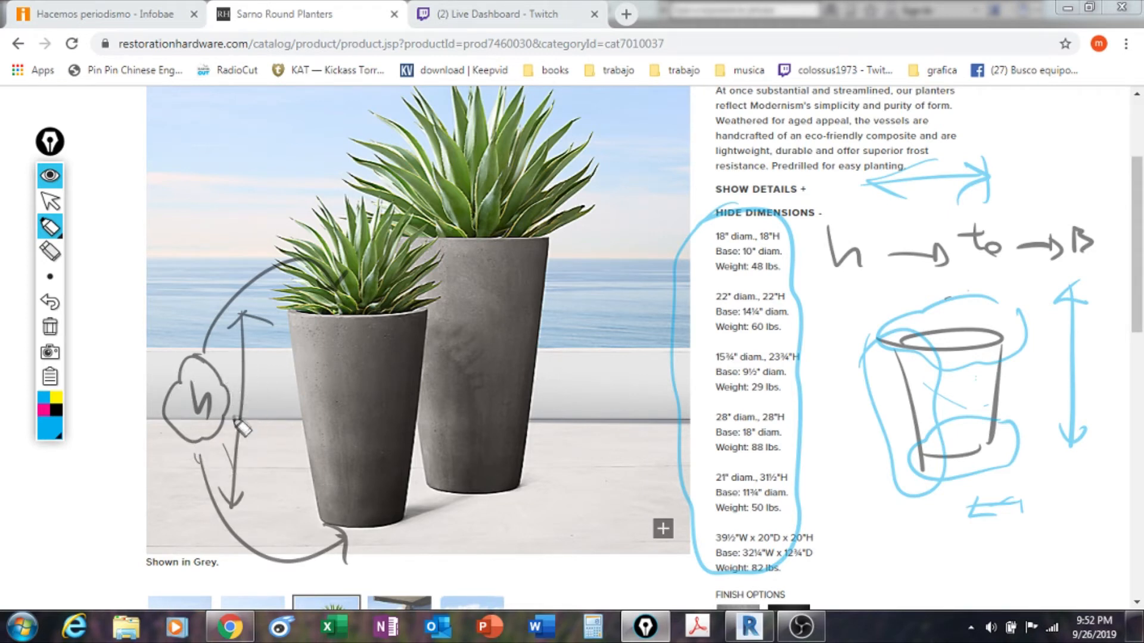
mouse_move(208, 368)
mouse_down()
mouse_move(241, 408)
mouse_move(205, 377)
mouse_up()
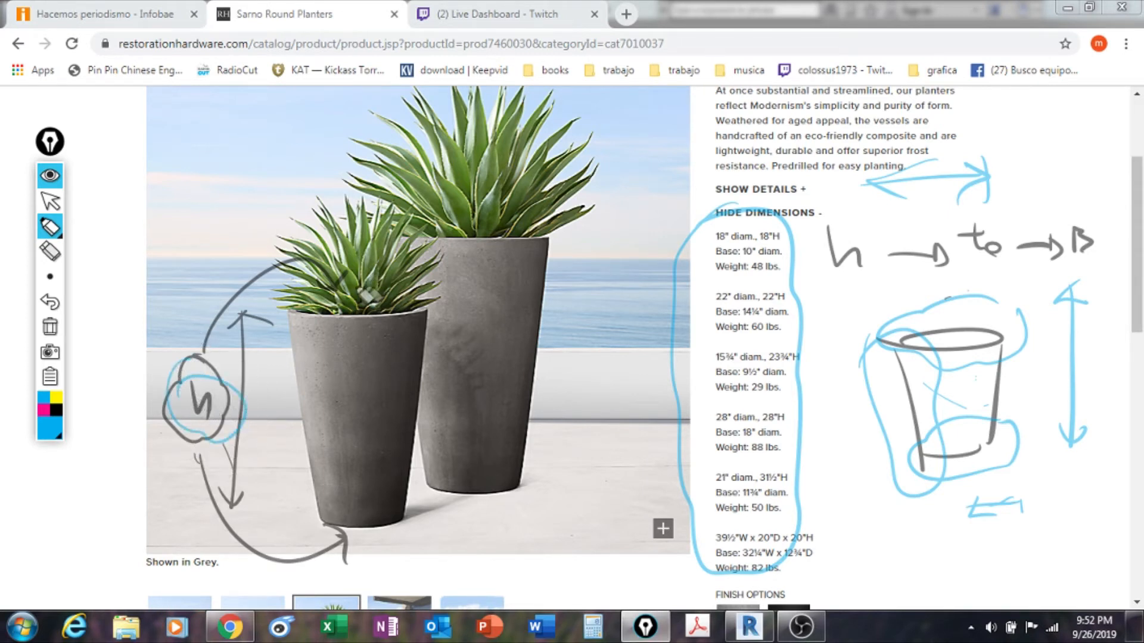
drag(327, 326, 309, 316)
drag(337, 528, 305, 533)
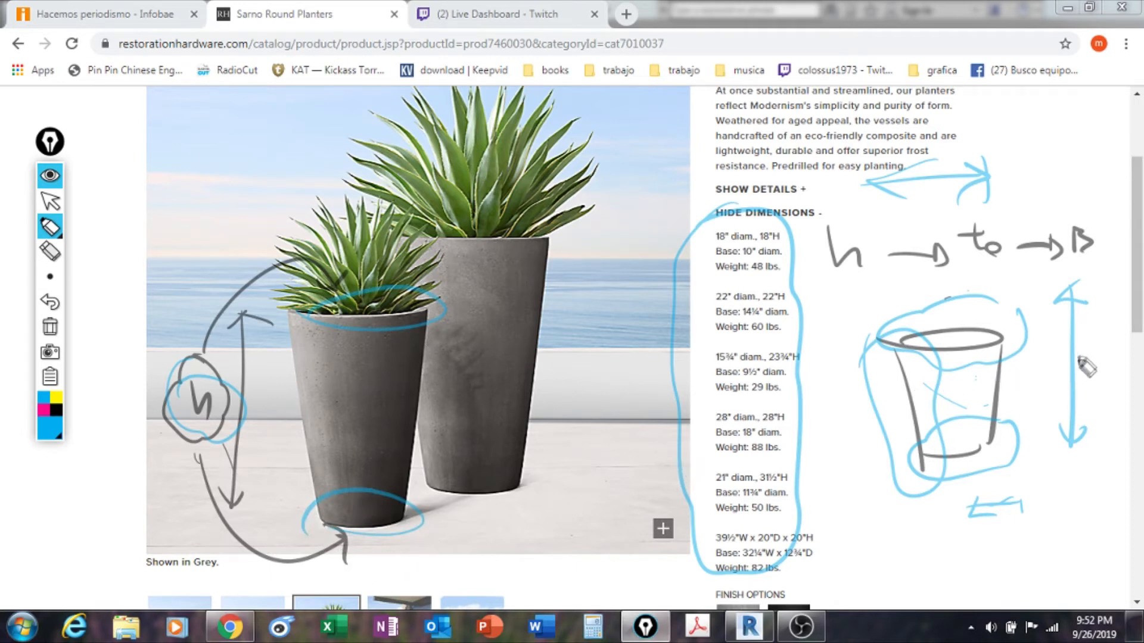
Add blue tick marks beside the sketch's height arrow and below "h → to", and mark its base-width arrow and rim.
drag(1085, 353, 1102, 340)
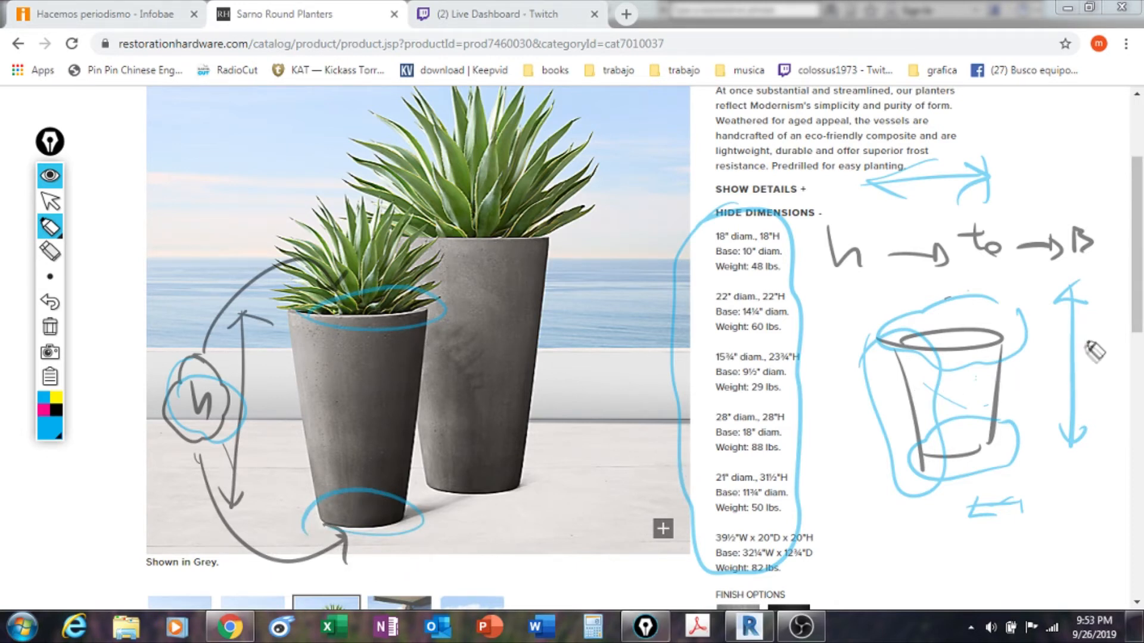
drag(1015, 504, 1024, 511)
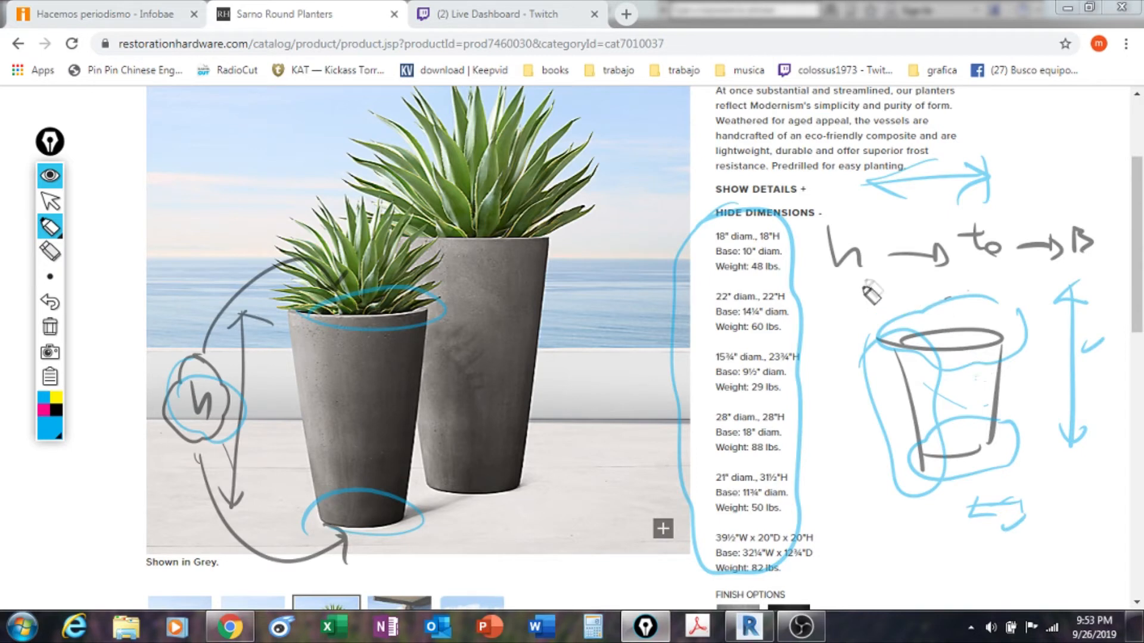
drag(923, 273, 891, 284)
mouse_move(964, 332)
mouse_down()
mouse_move(923, 339)
mouse_move(980, 342)
mouse_up()
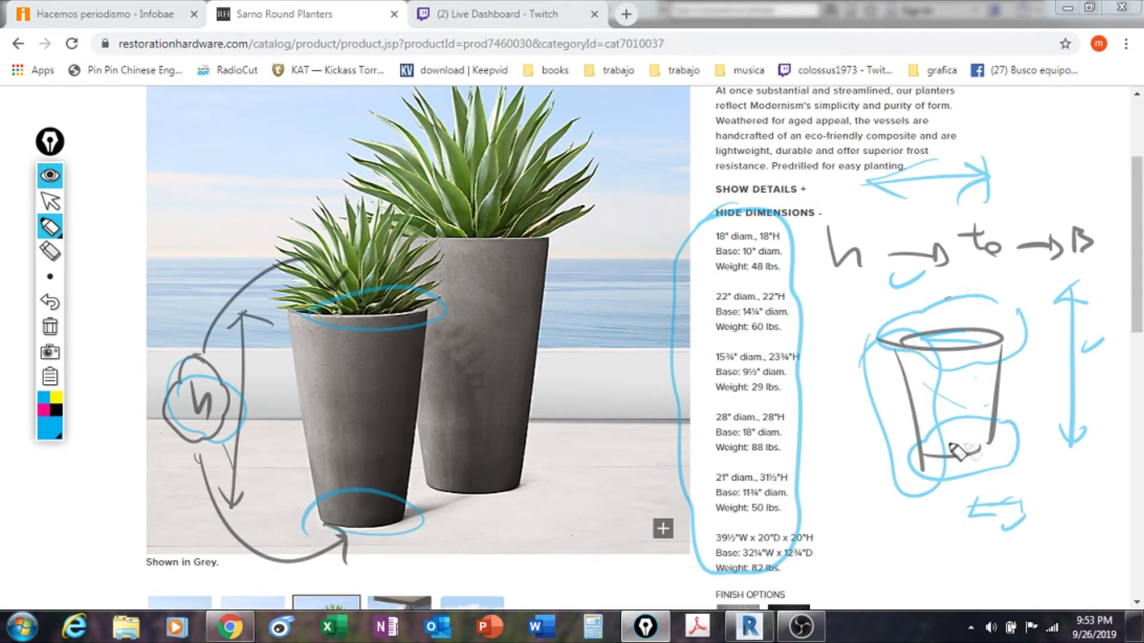
Encircle in blue the smaller planter in the photo, the sketch's height arrow and the "h" label.
mouse_move(351, 244)
mouse_down()
mouse_move(262, 357)
mouse_move(405, 512)
mouse_move(396, 254)
mouse_up()
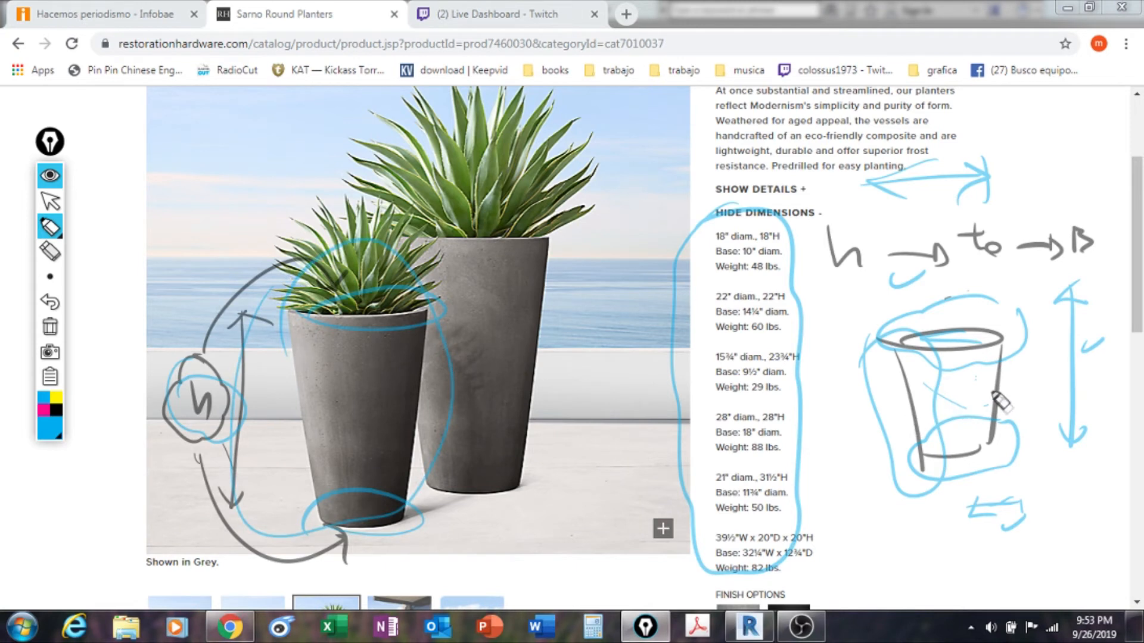
mouse_move(1105, 360)
mouse_down()
mouse_move(1057, 376)
mouse_move(1109, 354)
mouse_up()
mouse_move(204, 353)
mouse_down()
mouse_move(153, 381)
mouse_move(179, 396)
mouse_up()
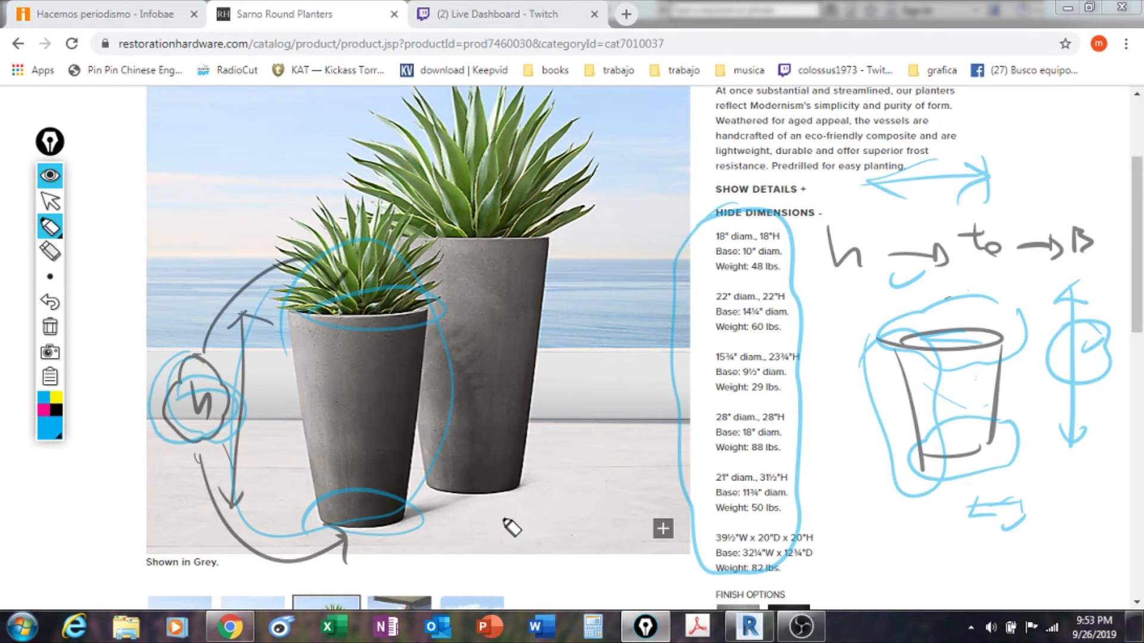
Switch the pen back to black and encircle both "h" labels, beside the planter and in the written sequence.
click(56, 410)
drag(160, 379, 227, 376)
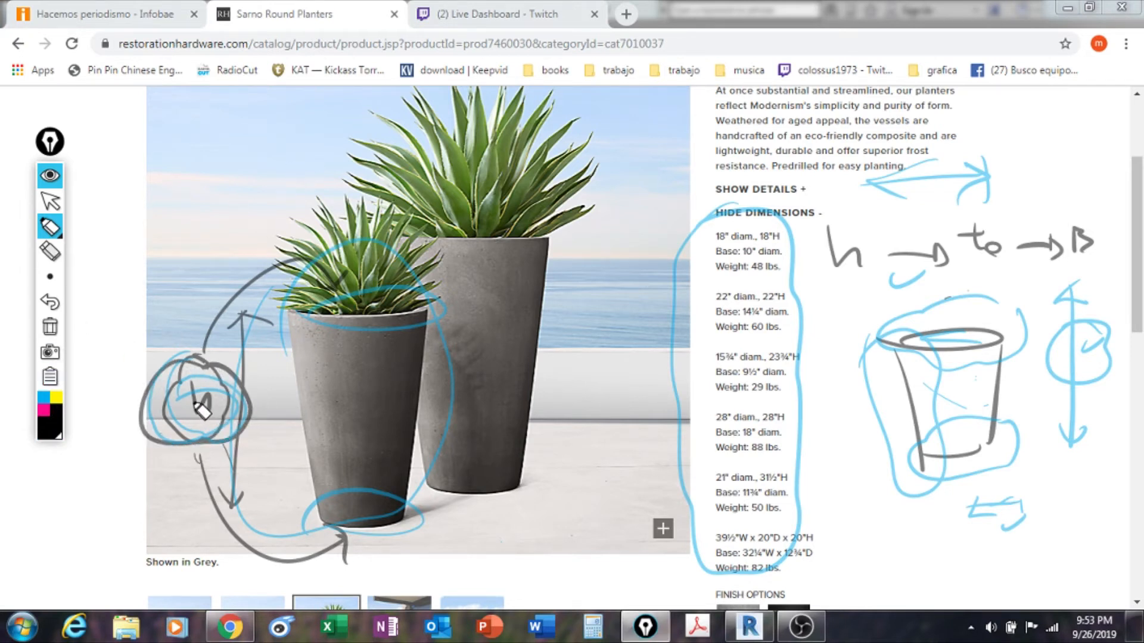
drag(851, 215, 861, 224)
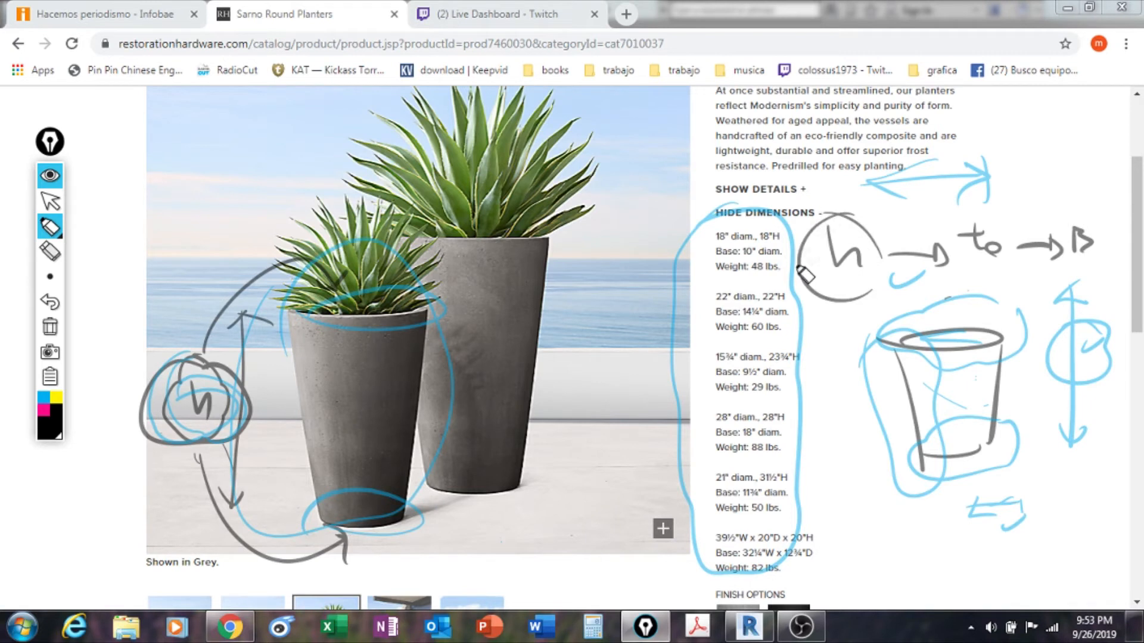
Write and underline "Formulas" above the planter, draw arrows from "h" to it and on to rim and base, and encircle the base.
drag(178, 125, 321, 134)
drag(178, 164, 319, 149)
mouse_move(179, 324)
mouse_down()
mouse_move(251, 178)
mouse_move(249, 214)
mouse_up()
mouse_move(307, 157)
mouse_down()
mouse_move(333, 214)
mouse_move(344, 194)
mouse_up()
drag(268, 181, 353, 476)
drag(334, 442, 360, 433)
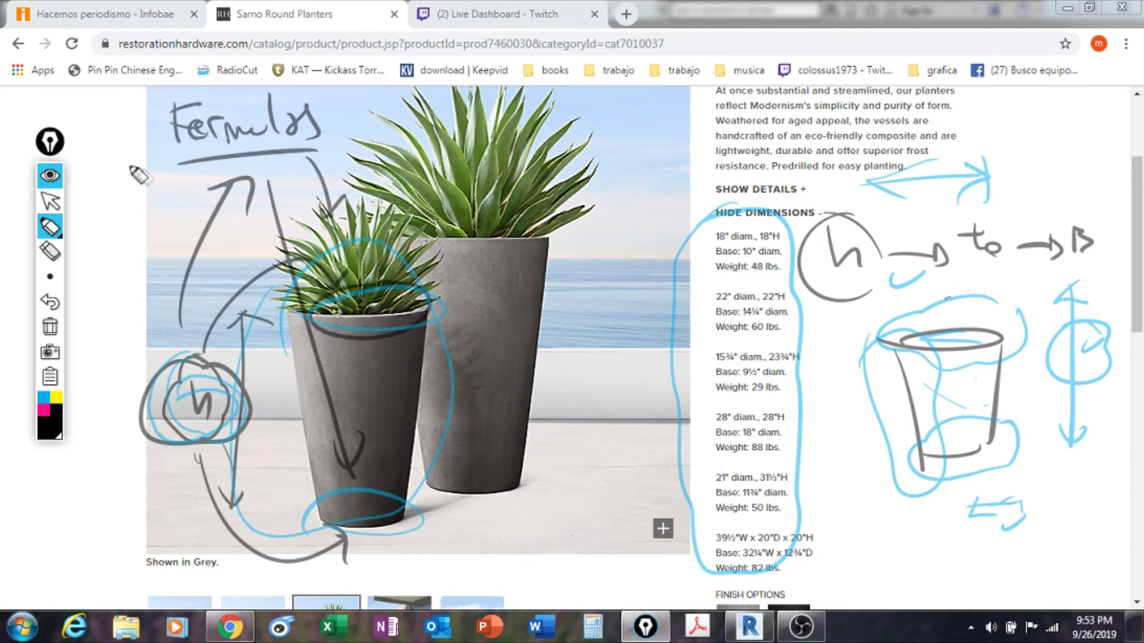
mouse_move(424, 503)
mouse_down()
mouse_move(291, 506)
mouse_move(370, 474)
mouse_up()
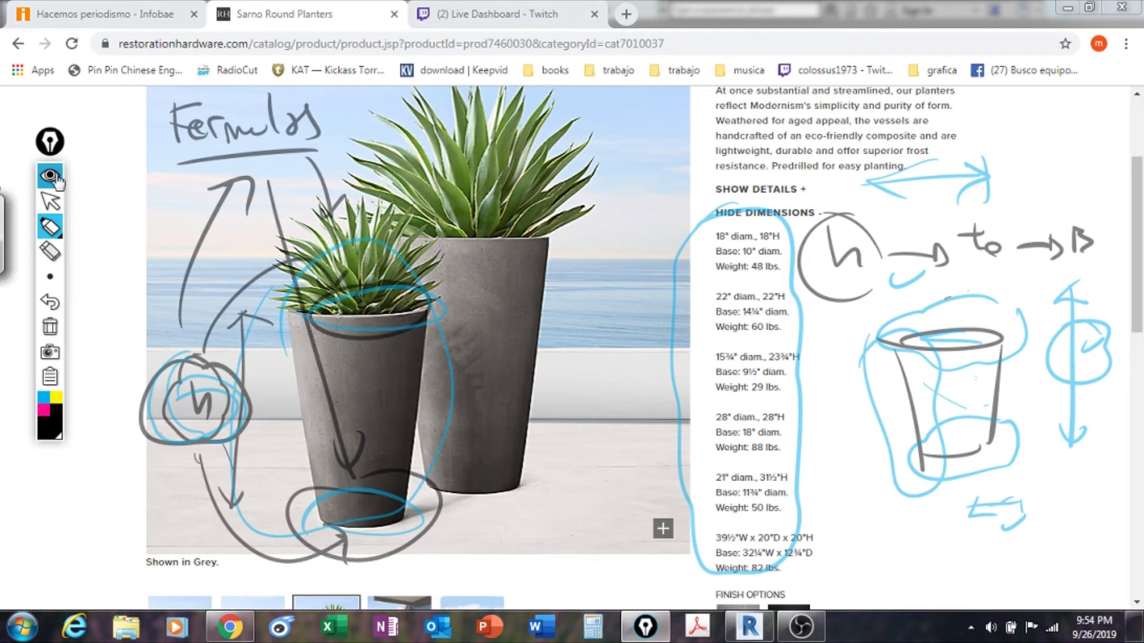
mouse_move(52, 274)
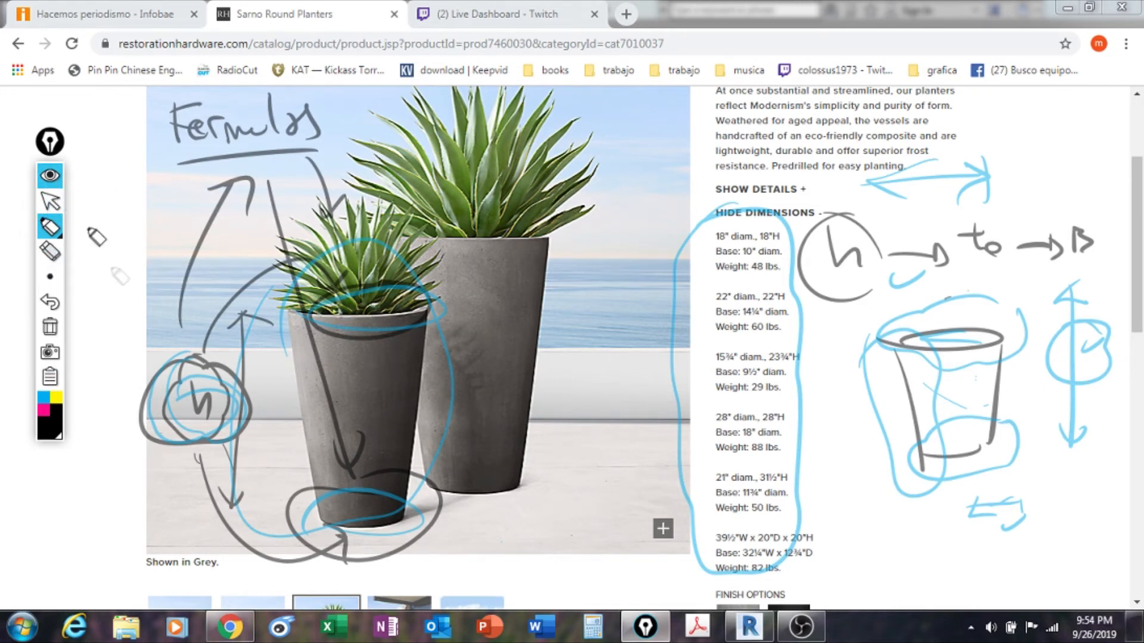
Clear all pen annotations from the planter page and fold away the drawing tools before switching to Revit.
click(50, 327)
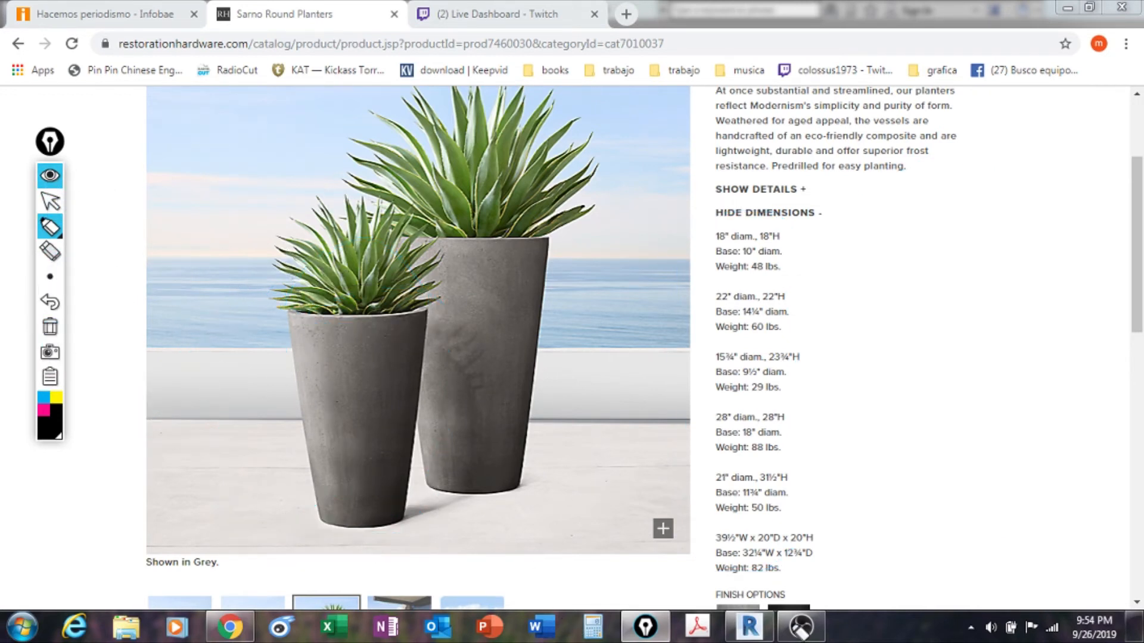
click(51, 177)
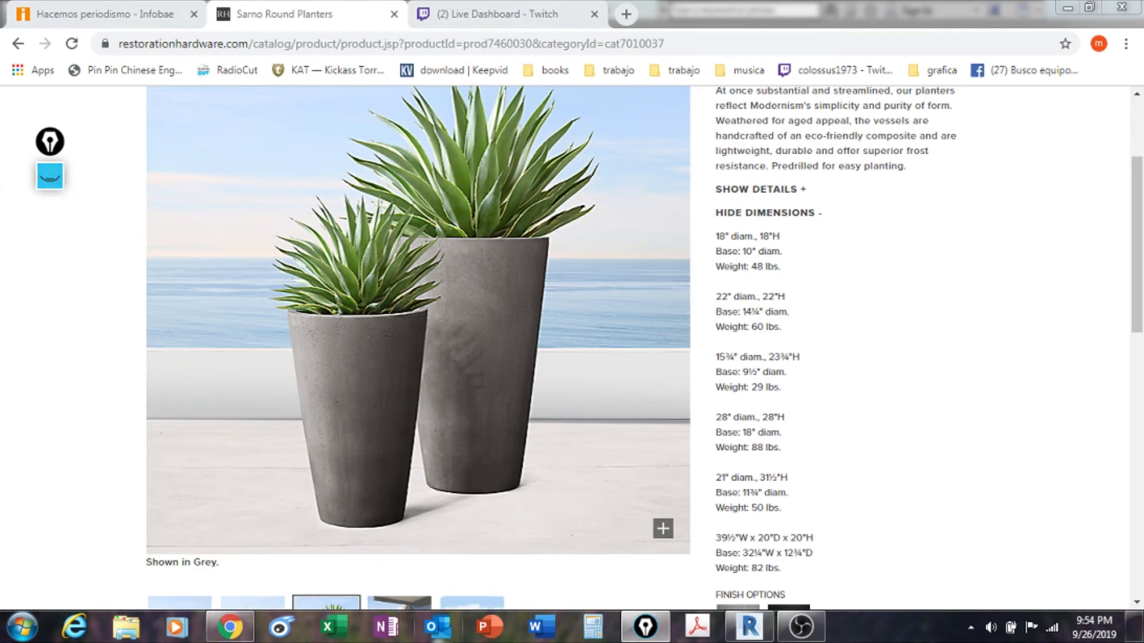
click(749, 627)
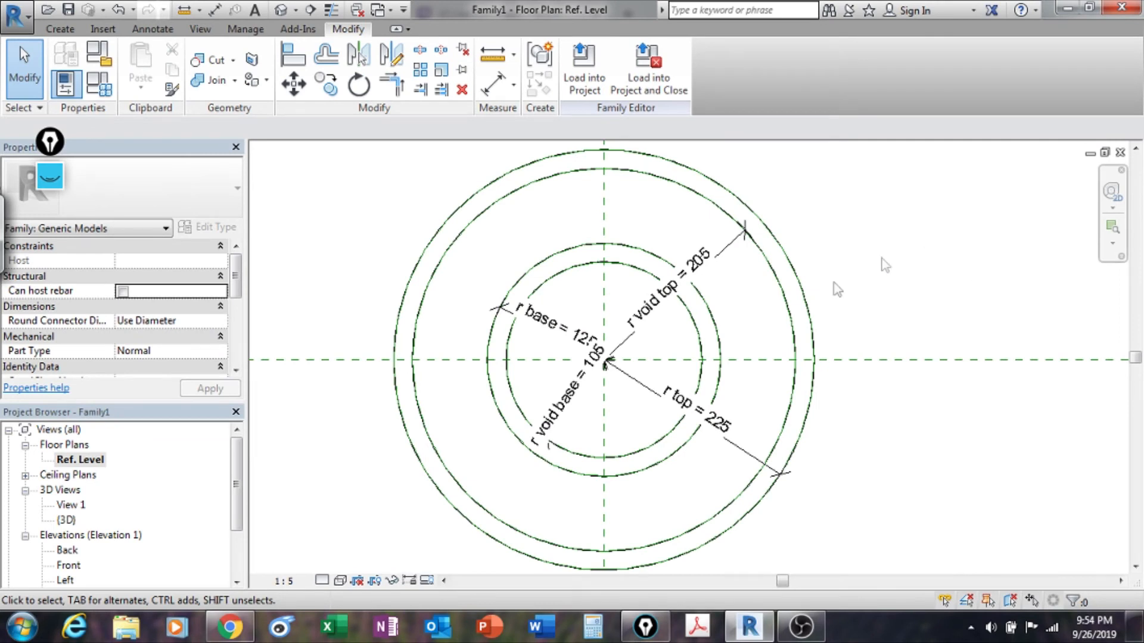
Compare the four circle radii in the Ref. Level plan with the pot's height dimension in the Front elevation.
scroll(828, 262, down, 2)
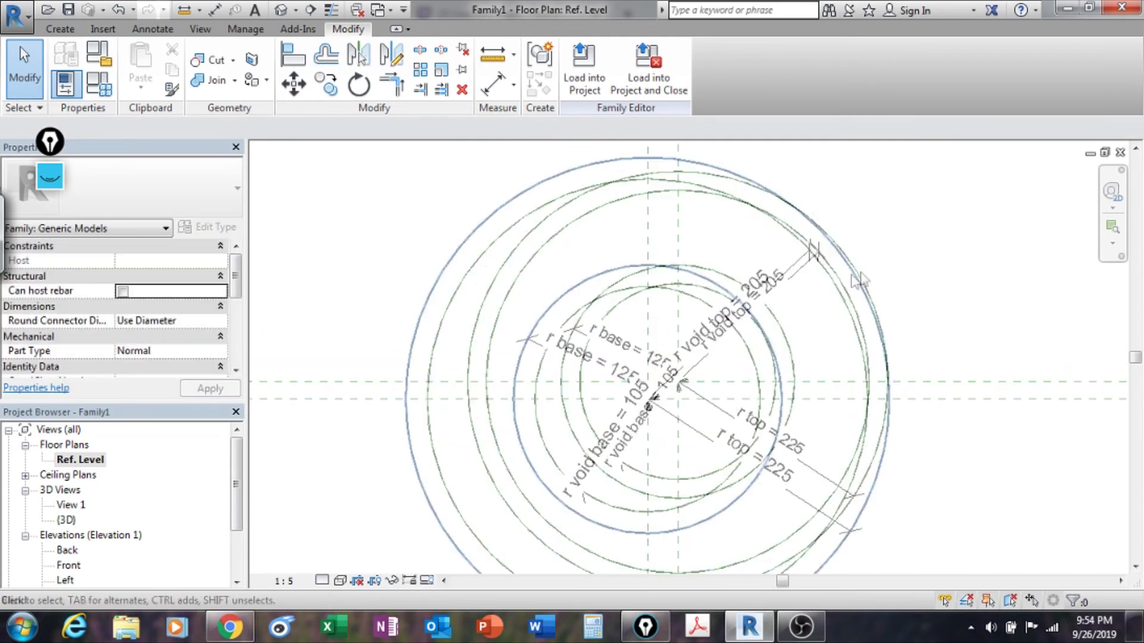
scroll(888, 424, up, 4)
middle_drag(891, 417, 807, 502)
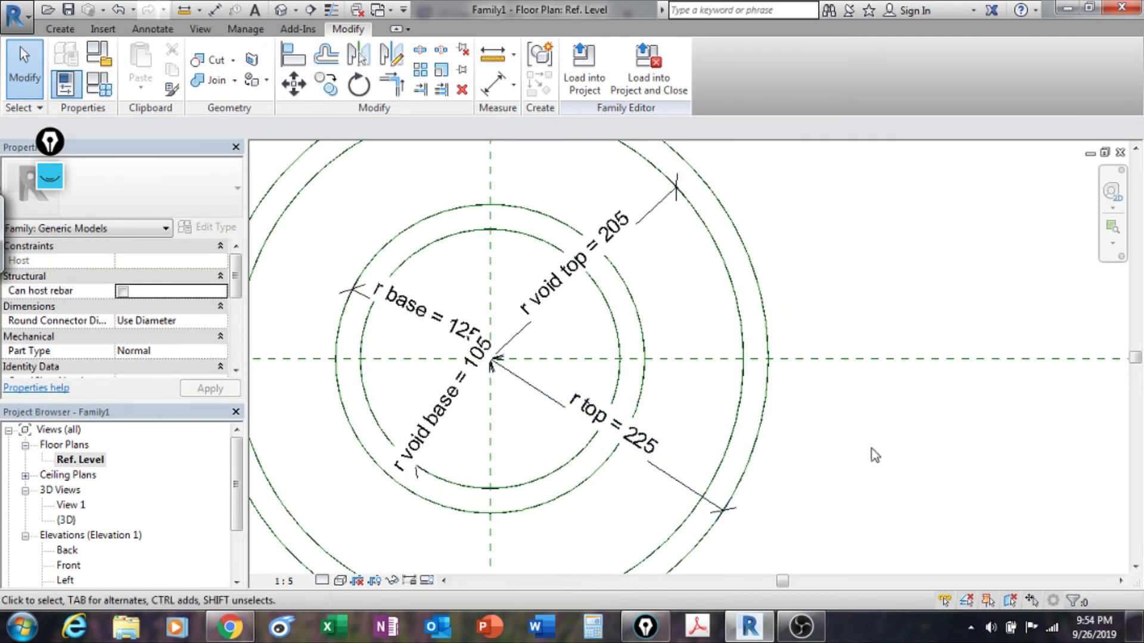
scroll(870, 455, down, 2)
middle_drag(864, 454, 784, 409)
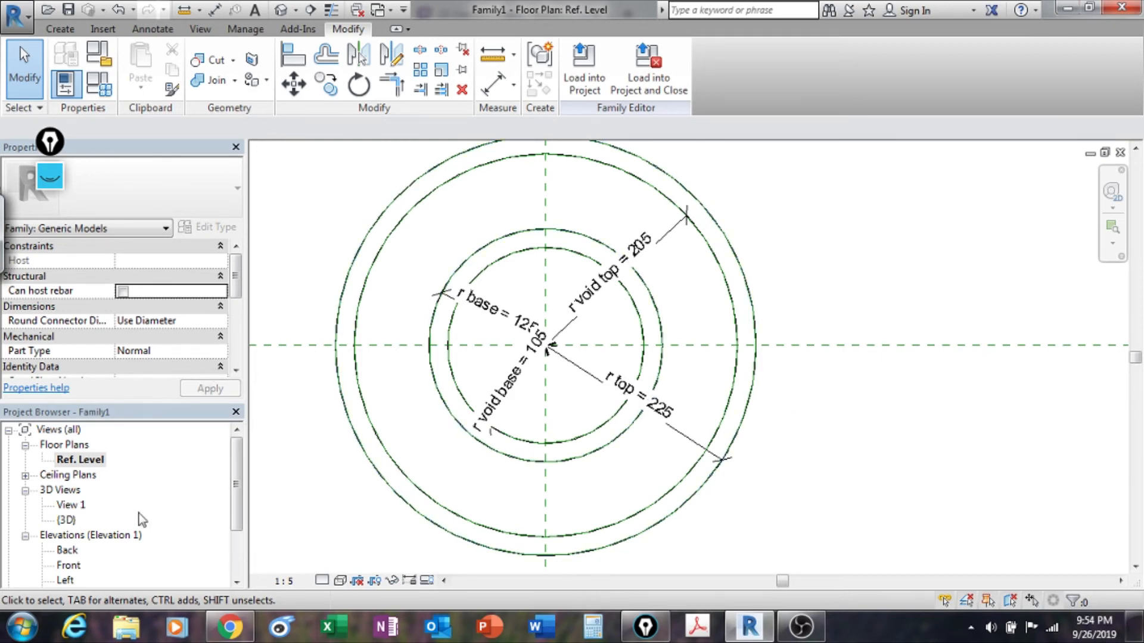
double_click(76, 566)
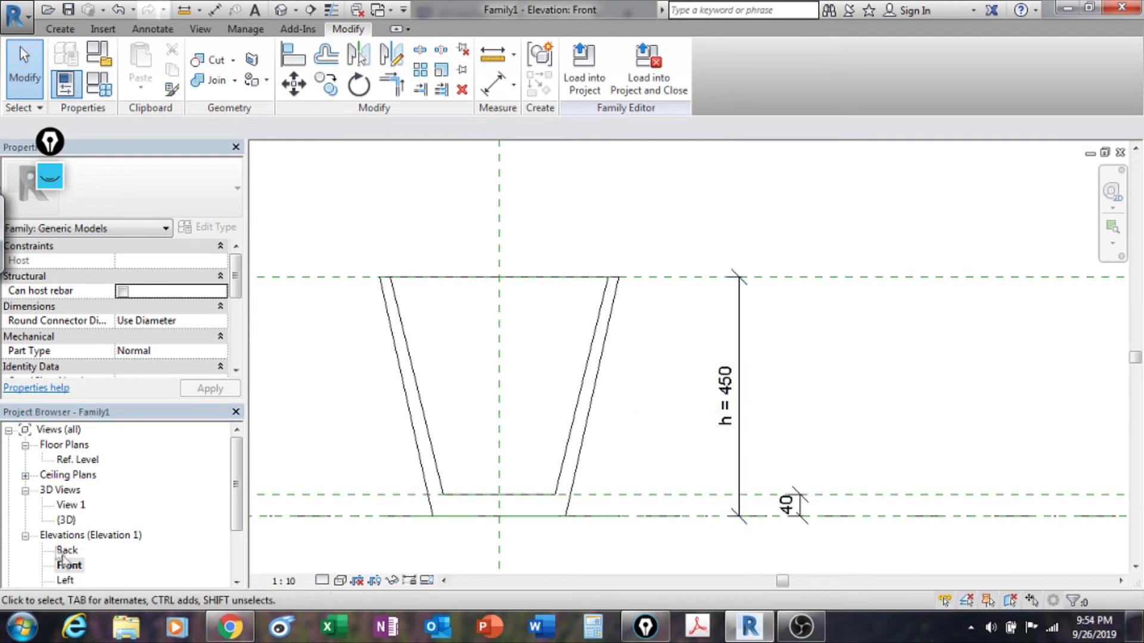
middle_drag(523, 344, 653, 370)
double_click(77, 459)
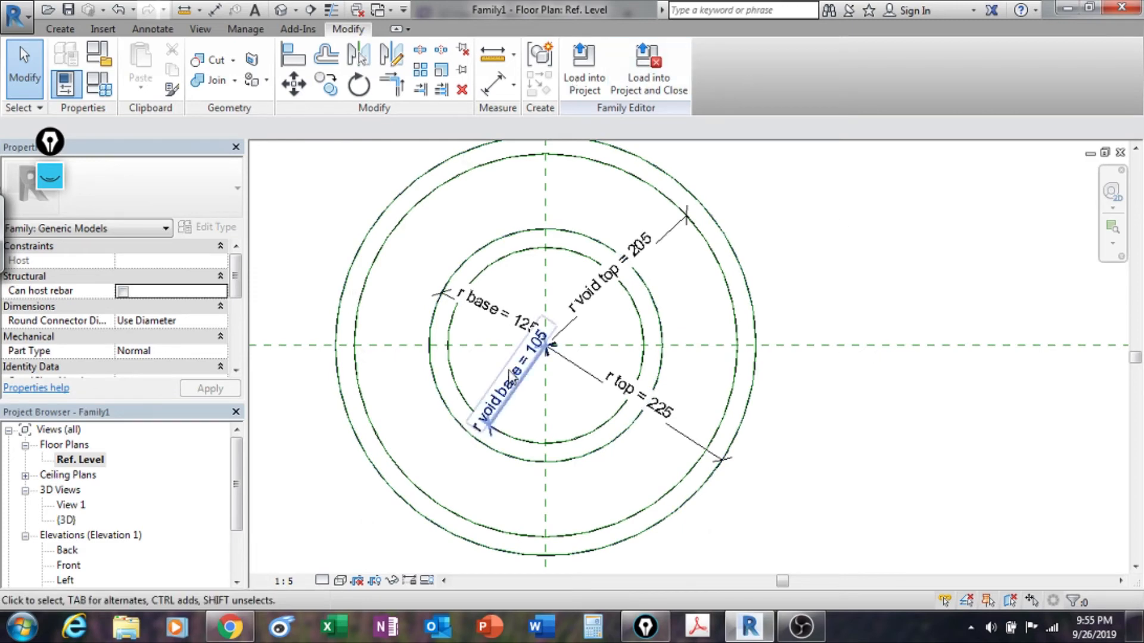
middle_drag(475, 434, 346, 443)
scroll(1132, 581, down, 1)
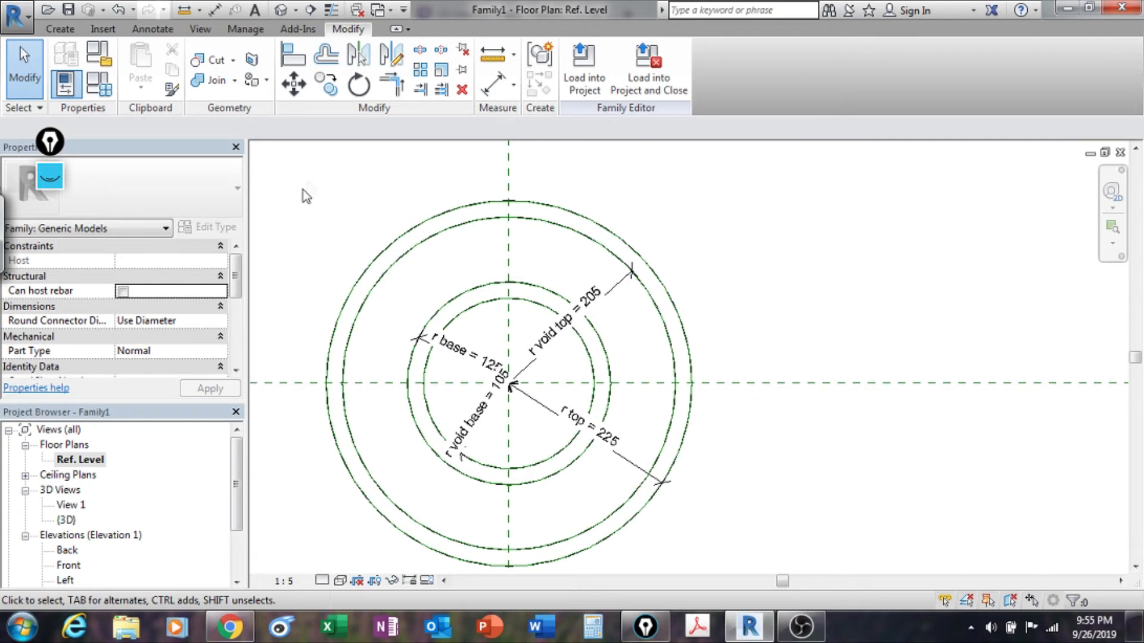
Give the r top parameter the formula h/2 in the Family Types and accept the change.
click(113, 84)
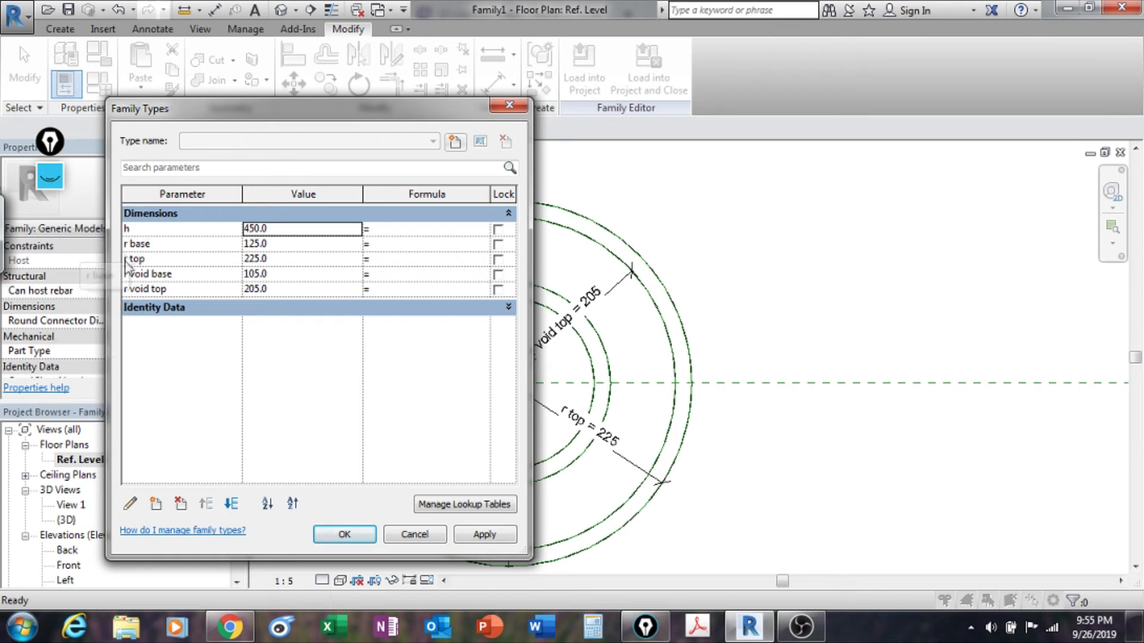
click(269, 260)
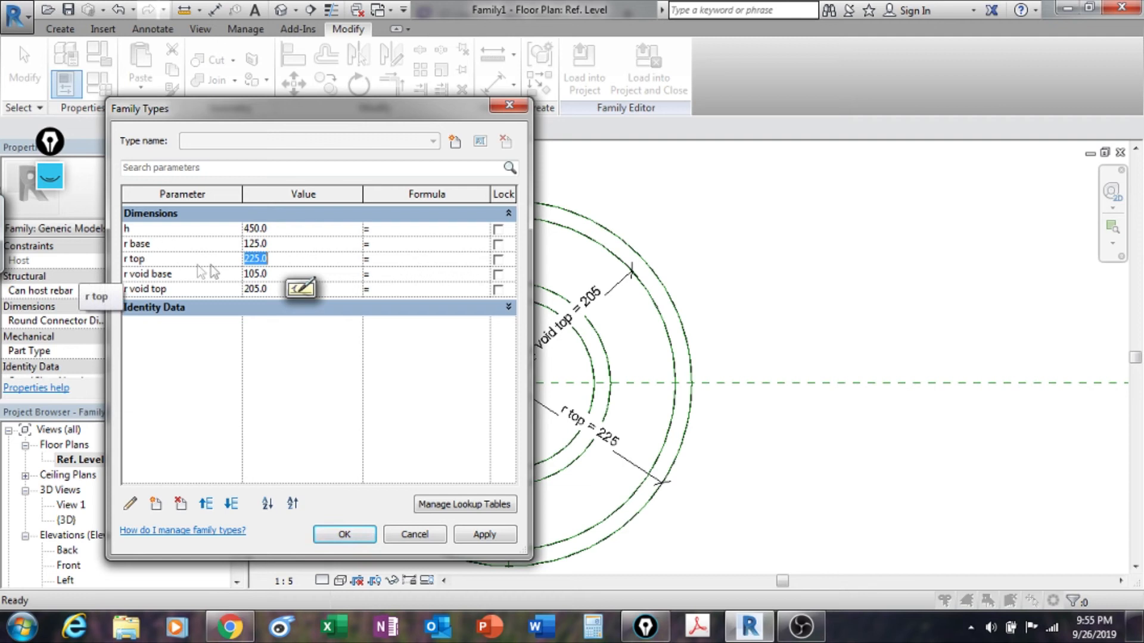
click(387, 258)
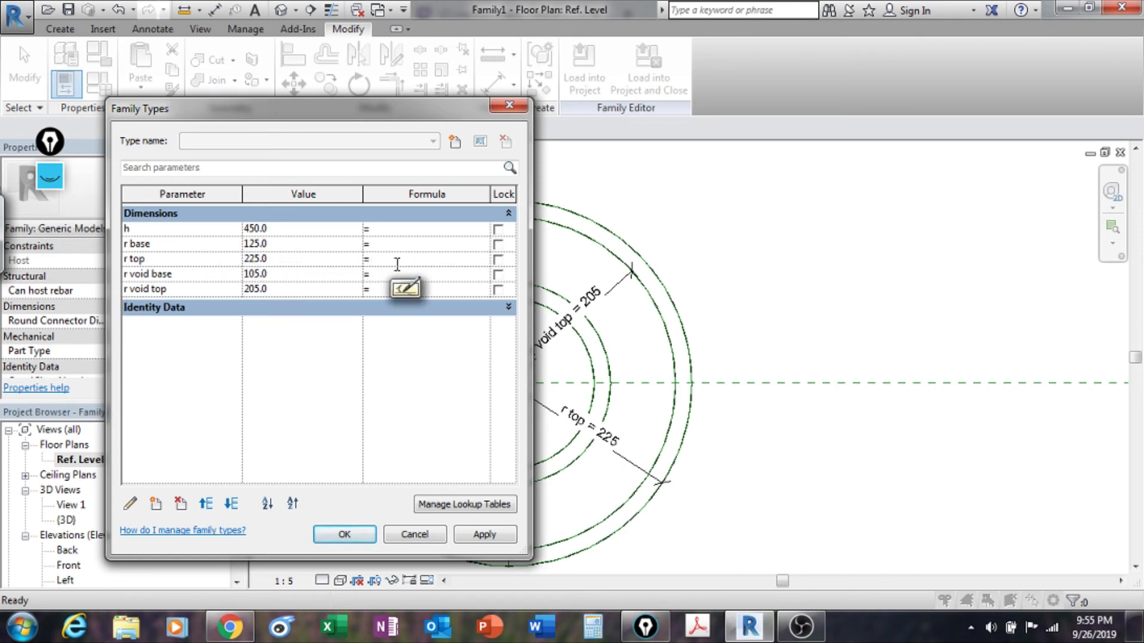
text(h/2)
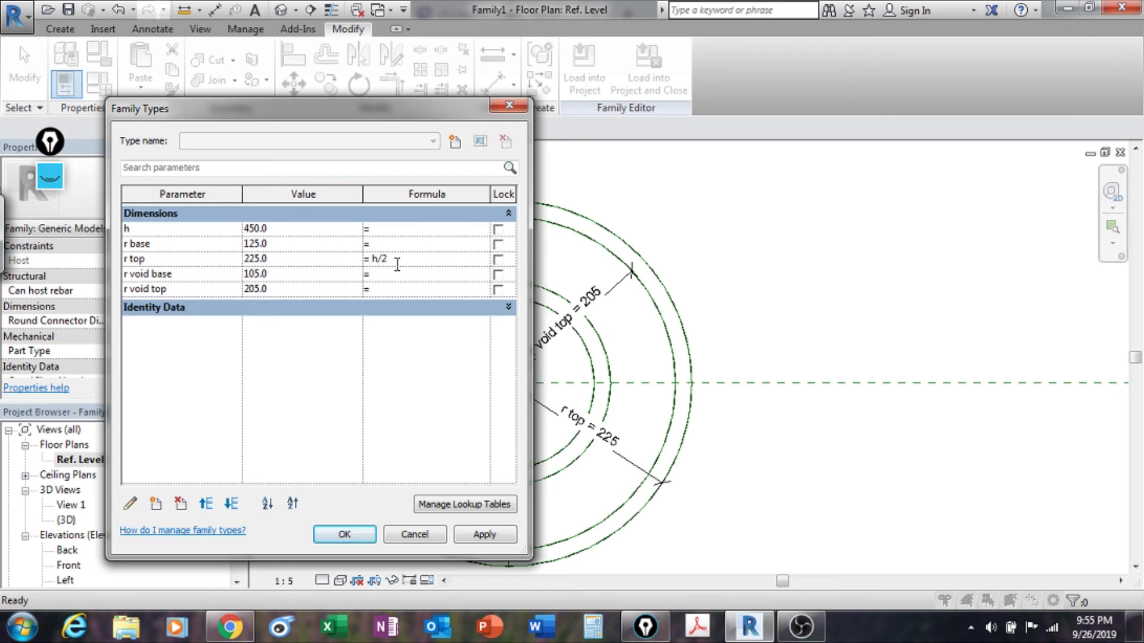
key(Tab)
click(511, 537)
click(344, 534)
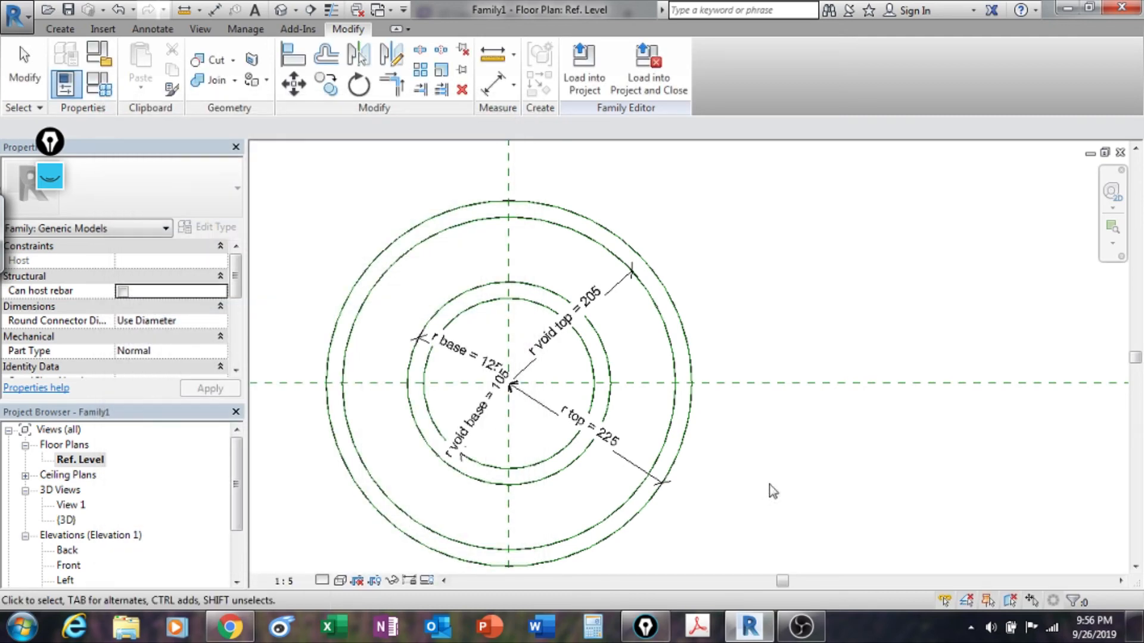
Open the Calculator and place it in the empty area beside the plan's circles.
middle_drag(701, 327, 727, 285)
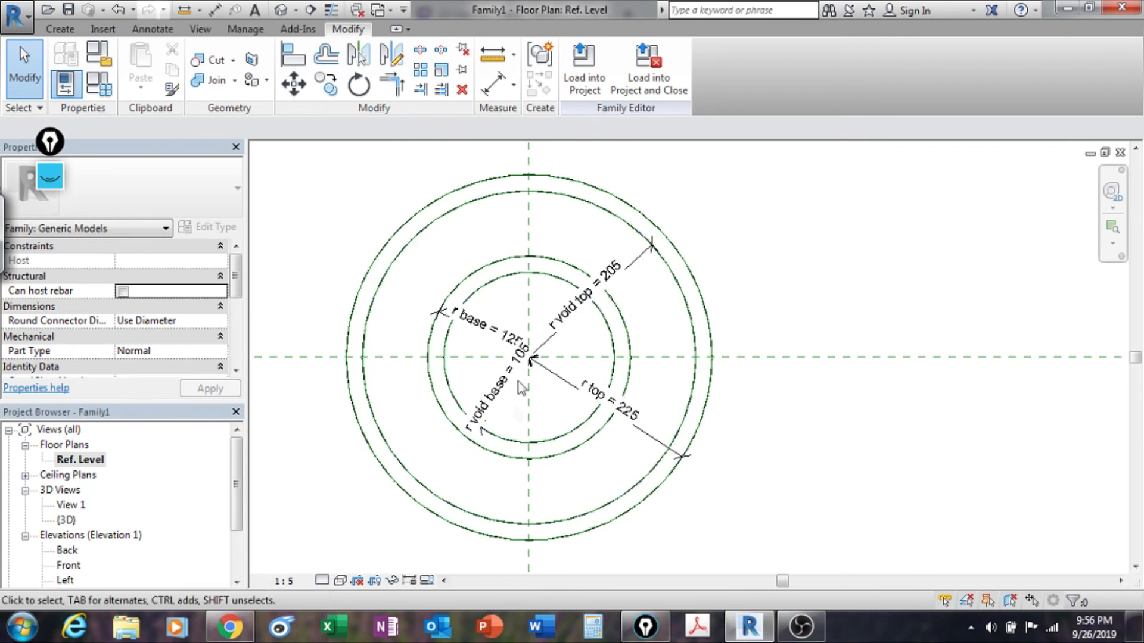
scroll(457, 337, up, 1)
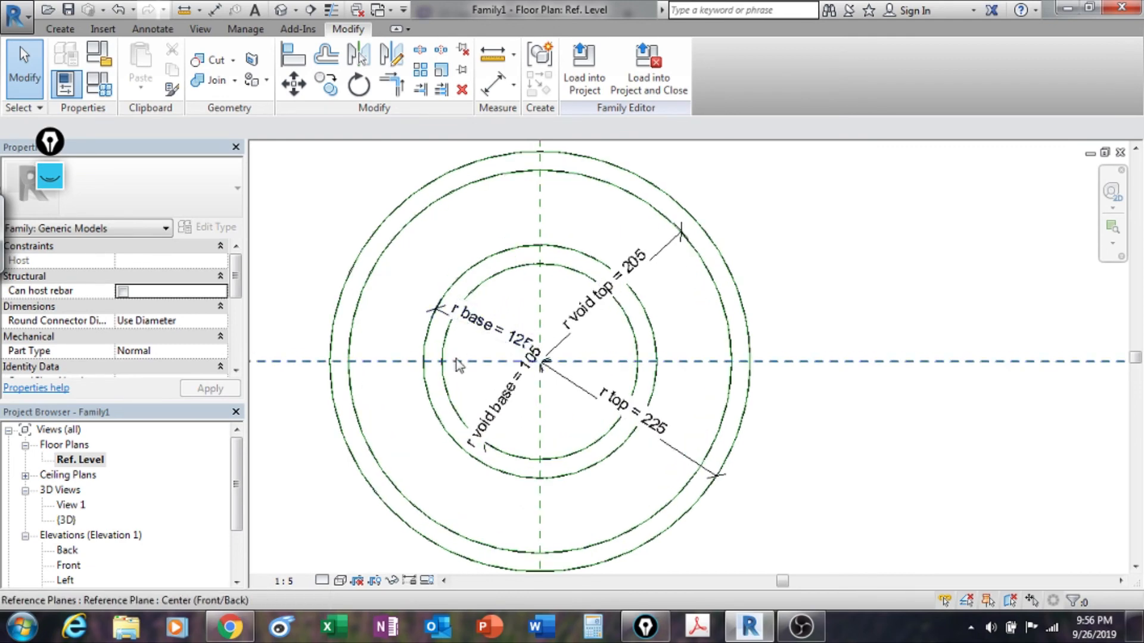
scroll(459, 364, up, 1)
scroll(459, 365, down, 2)
middle_drag(458, 364, 398, 355)
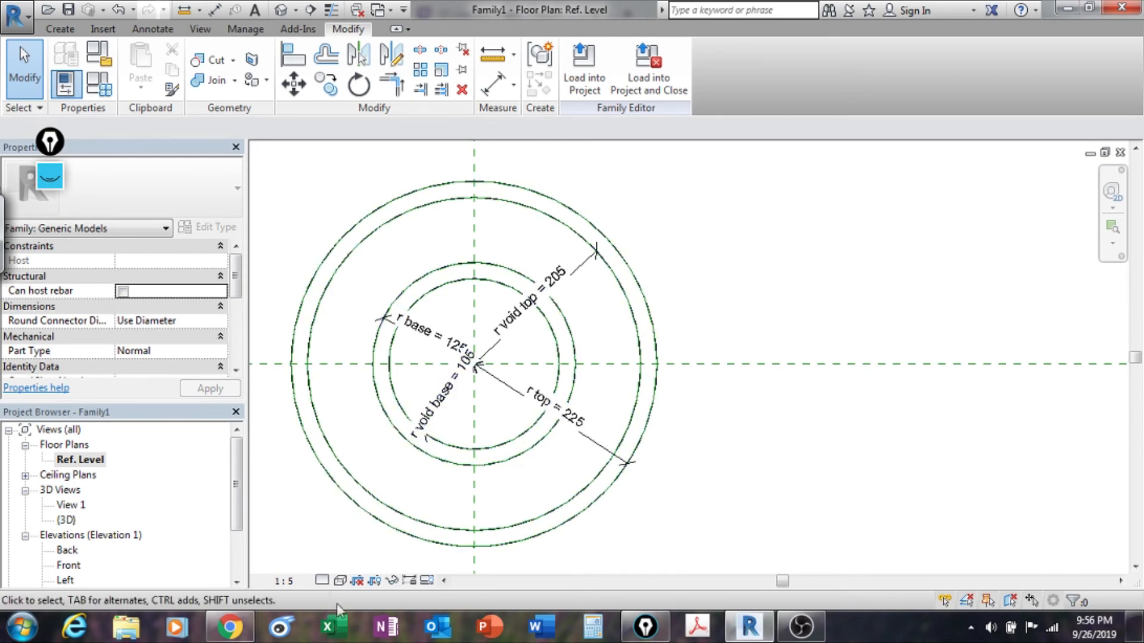
click(593, 627)
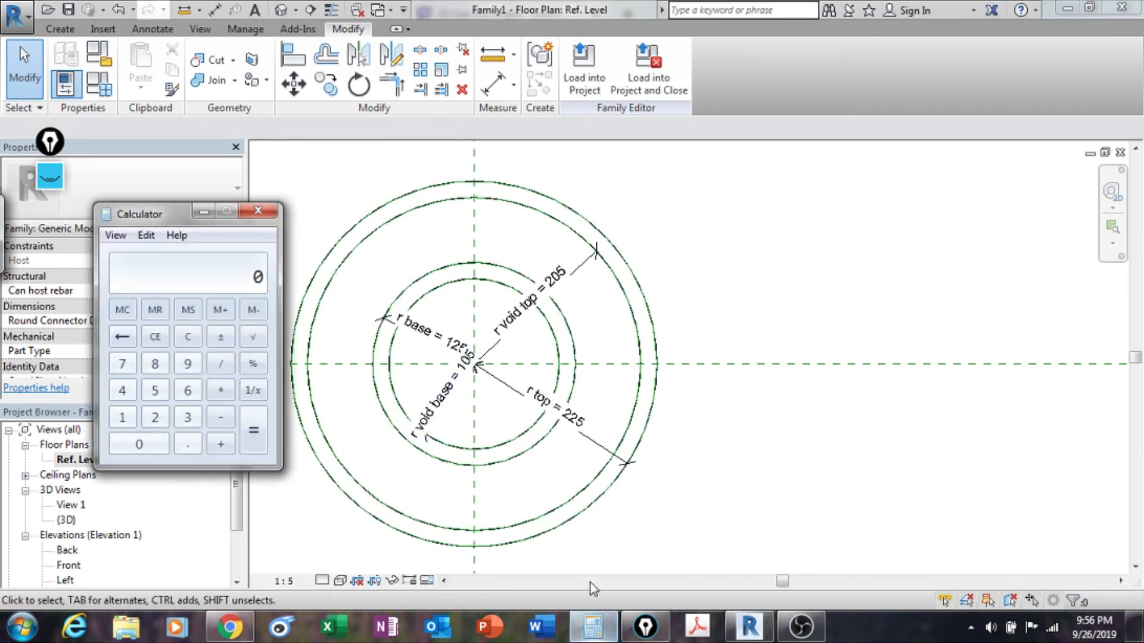
drag(158, 212, 776, 145)
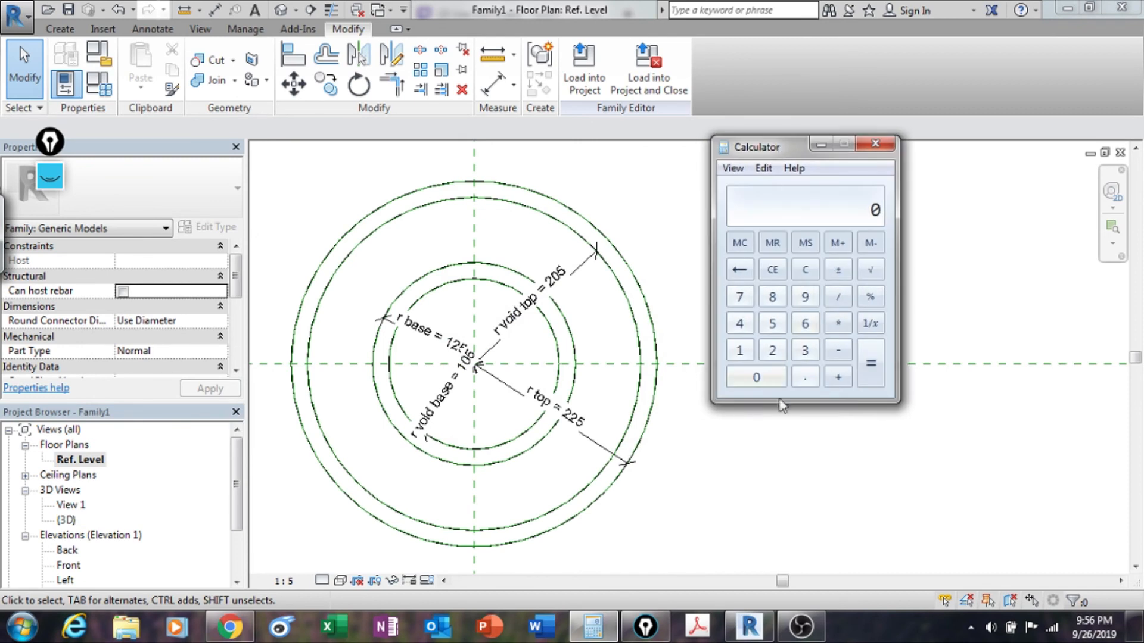
Calculate the ratio of height to base radius by dividing 450 by 125.
click(739, 323)
click(772, 324)
click(768, 373)
click(837, 296)
click(749, 354)
click(772, 351)
click(772, 323)
click(870, 364)
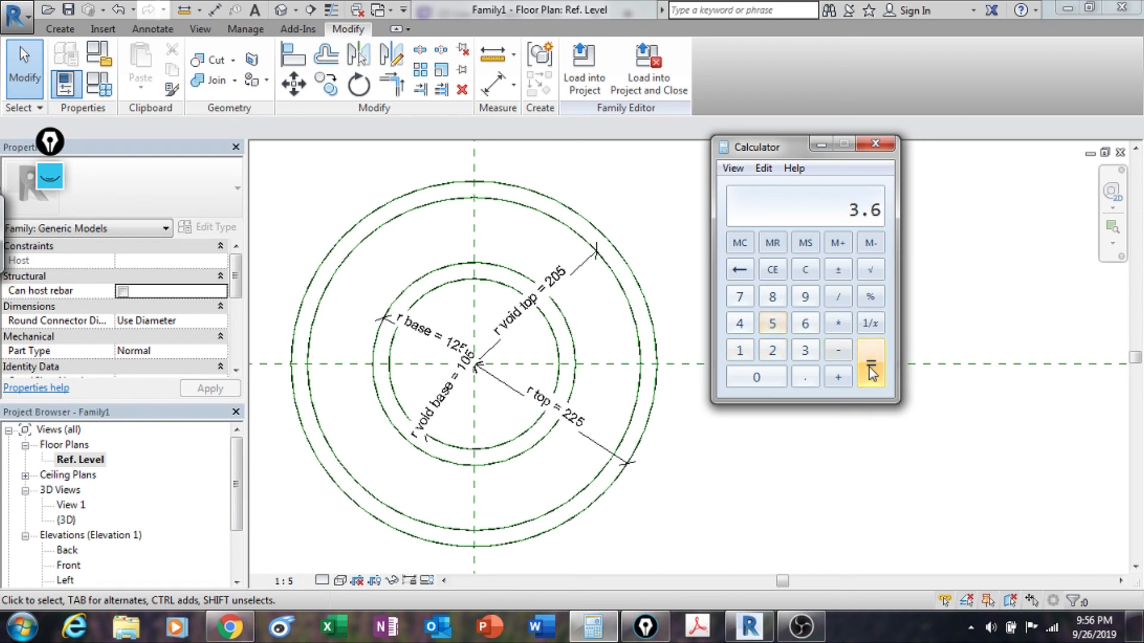
click(838, 243)
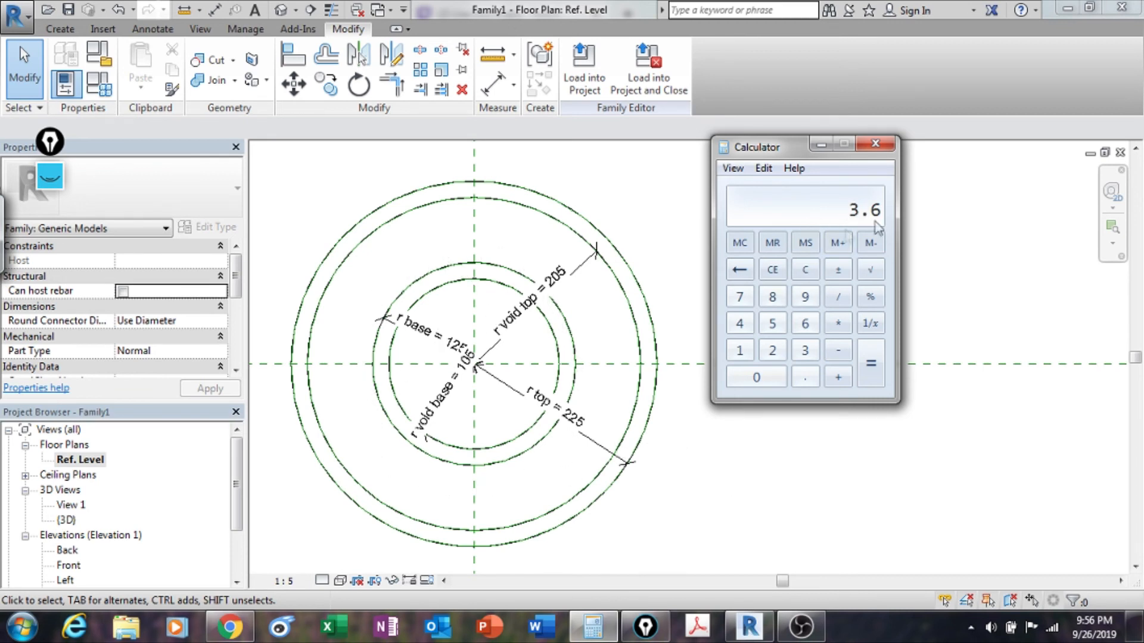
Return to the Family Types, give the r base parameter the formula h / 3.6 and accept it.
click(119, 99)
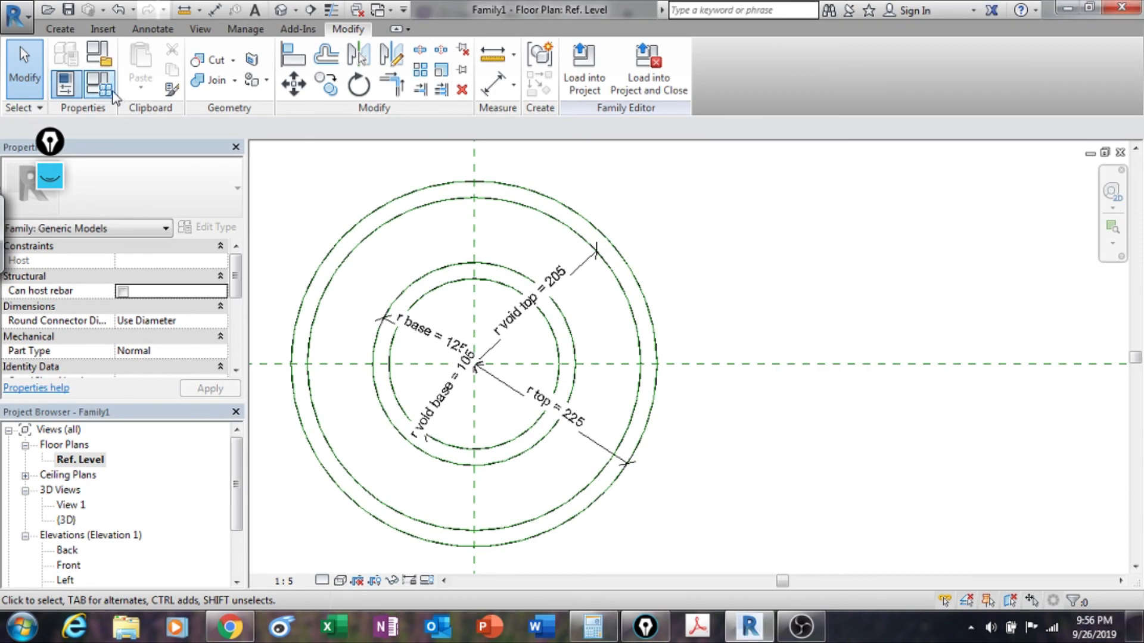
click(65, 83)
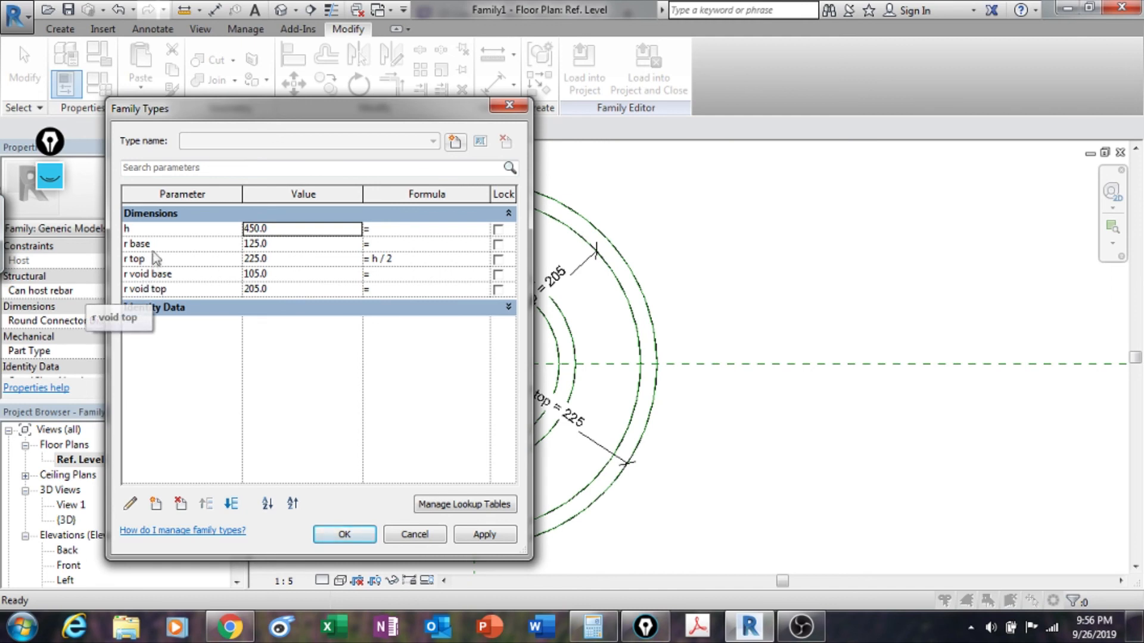
click(296, 244)
click(402, 243)
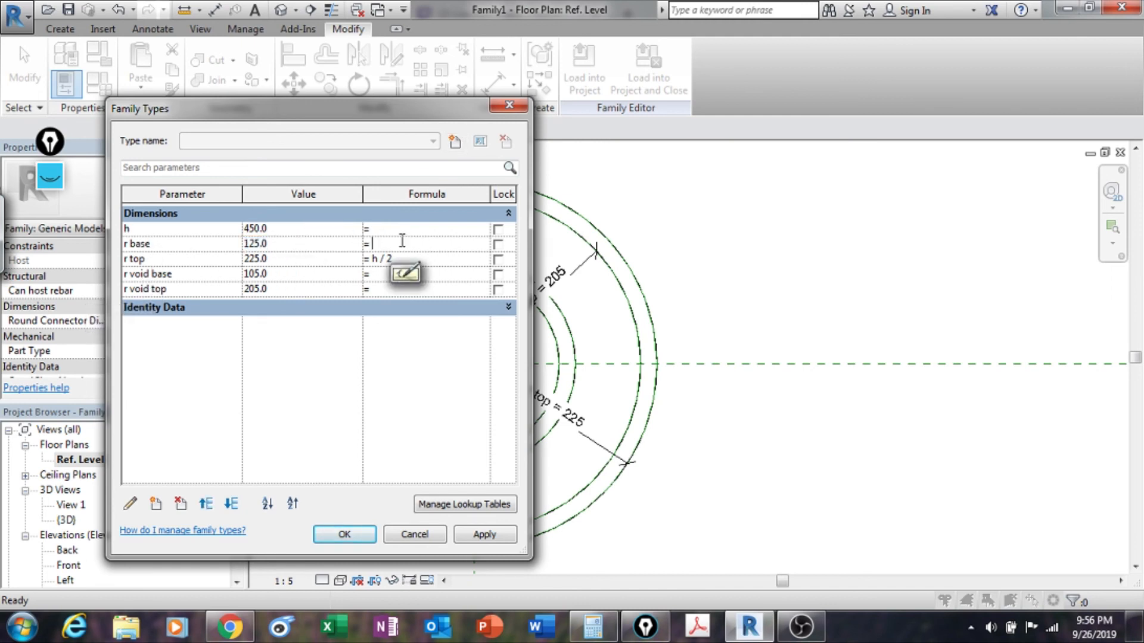
text(h / 3.6)
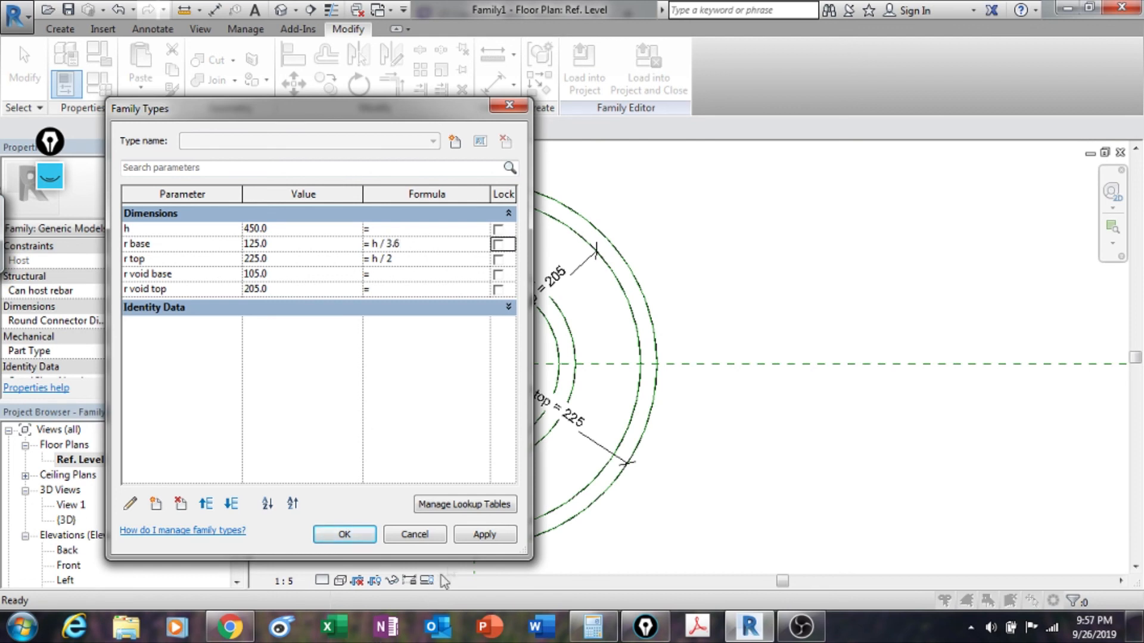
click(345, 535)
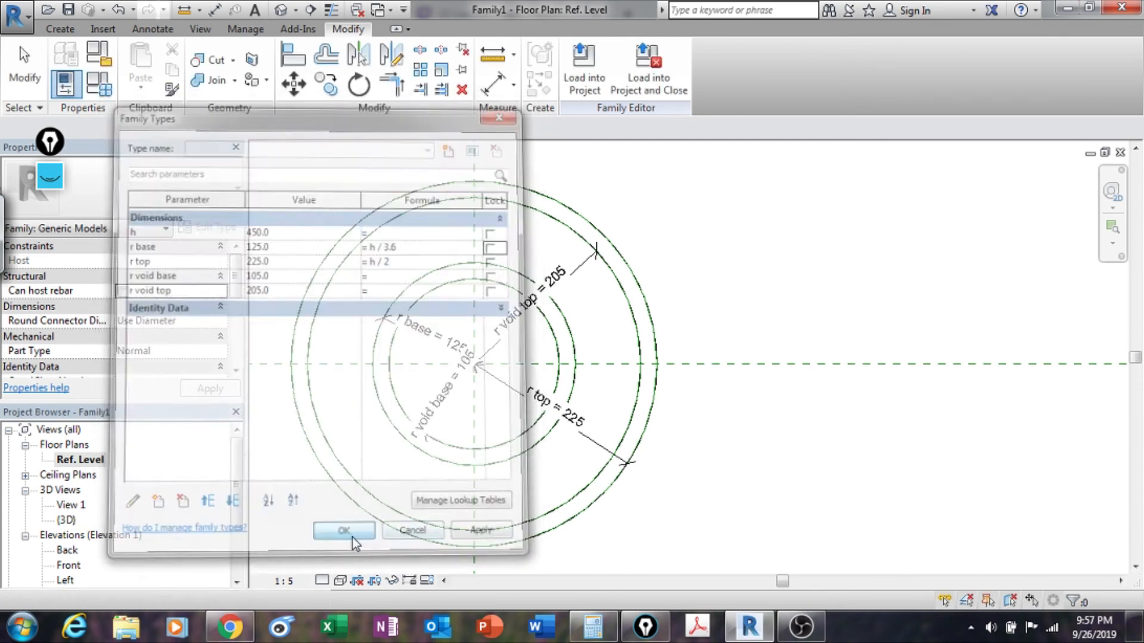
Check the circle radii in plan, and view the hollow pot in the default 3D view from nearer its front.
middle_drag(650, 344, 652, 379)
scroll(658, 416, up, 2)
middle_drag(681, 422, 820, 416)
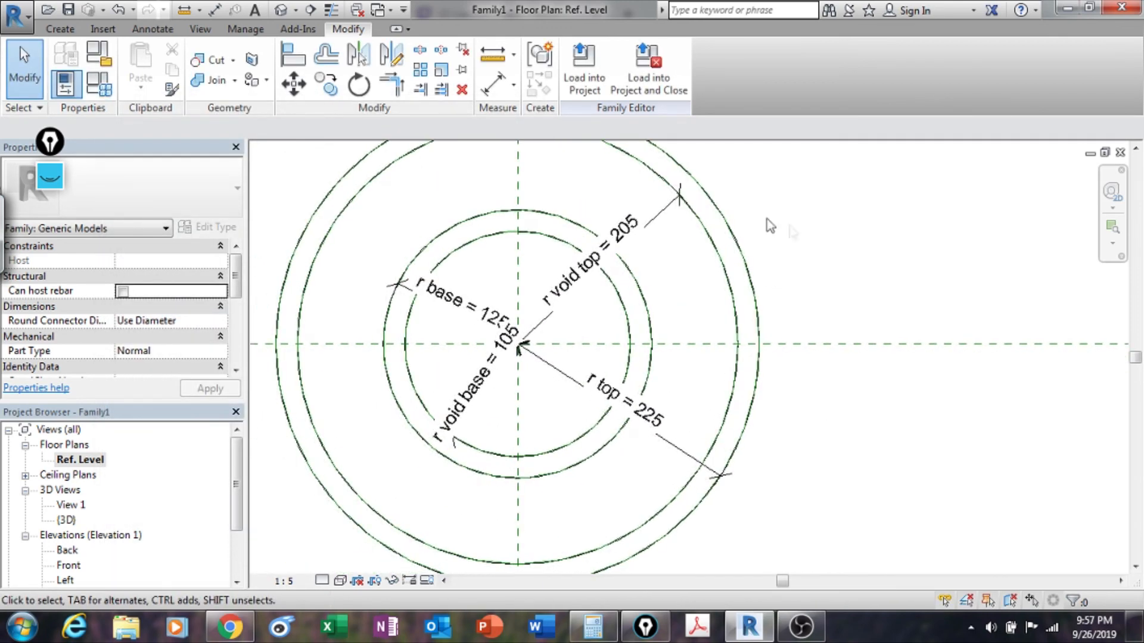
middle_drag(719, 273, 724, 327)
scroll(602, 360, down, 2)
middle_drag(593, 361, 466, 360)
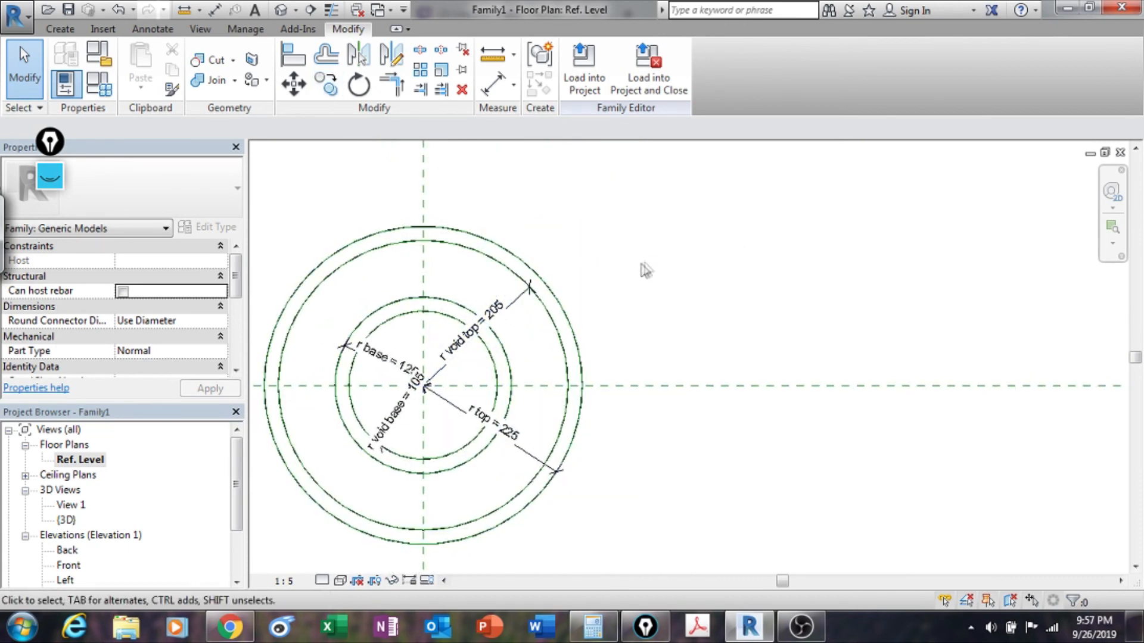
middle_drag(646, 263, 680, 265)
click(280, 11)
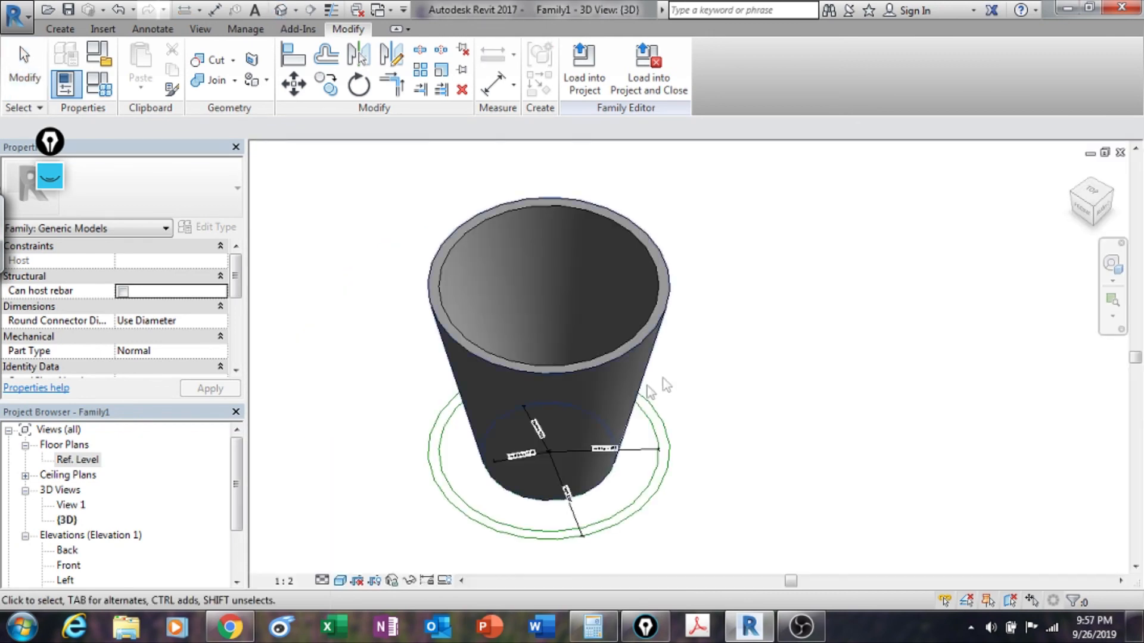
shift+middle_drag(804, 399, 962, 416)
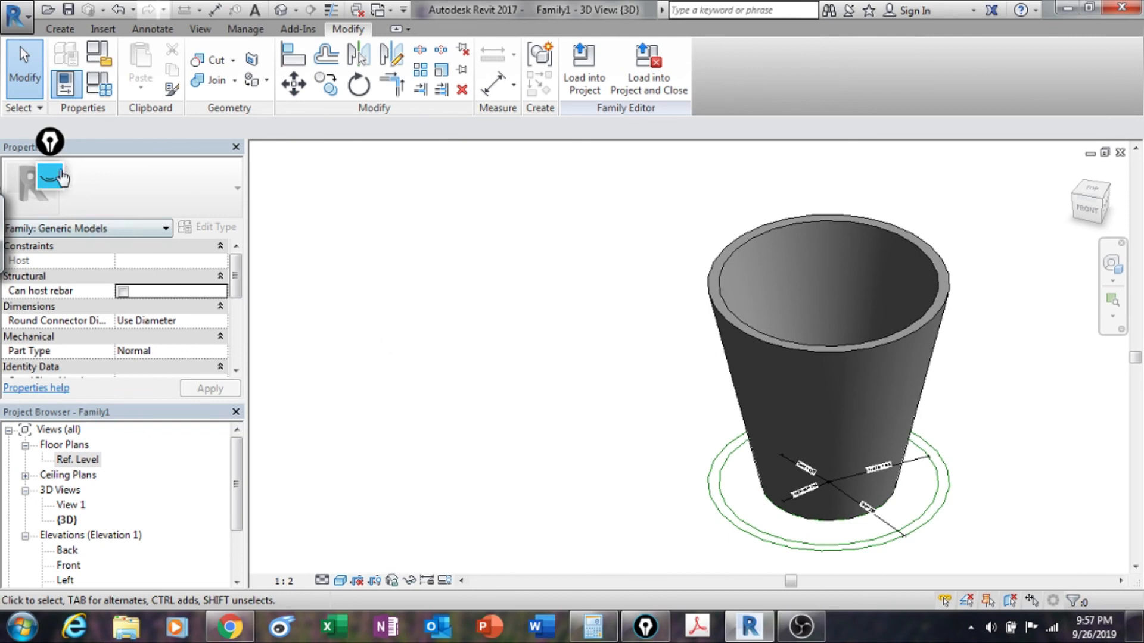
Move the floating annotation tools to the empty part of the ribbon and open the Family Types beside the 3D pot.
drag(50, 142, 934, 99)
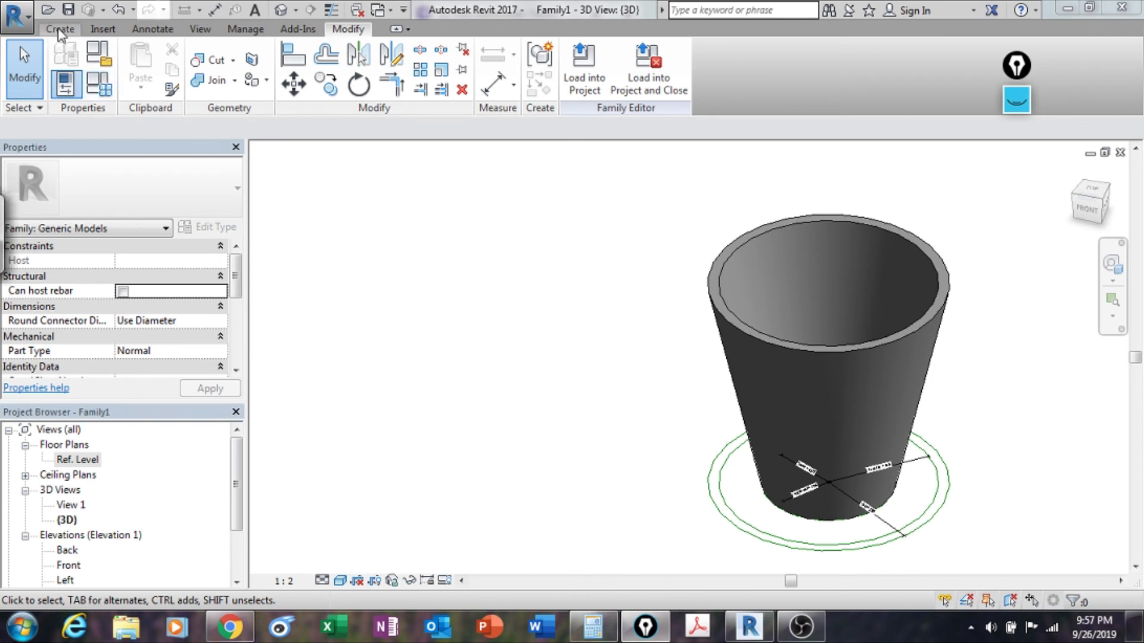
click(97, 86)
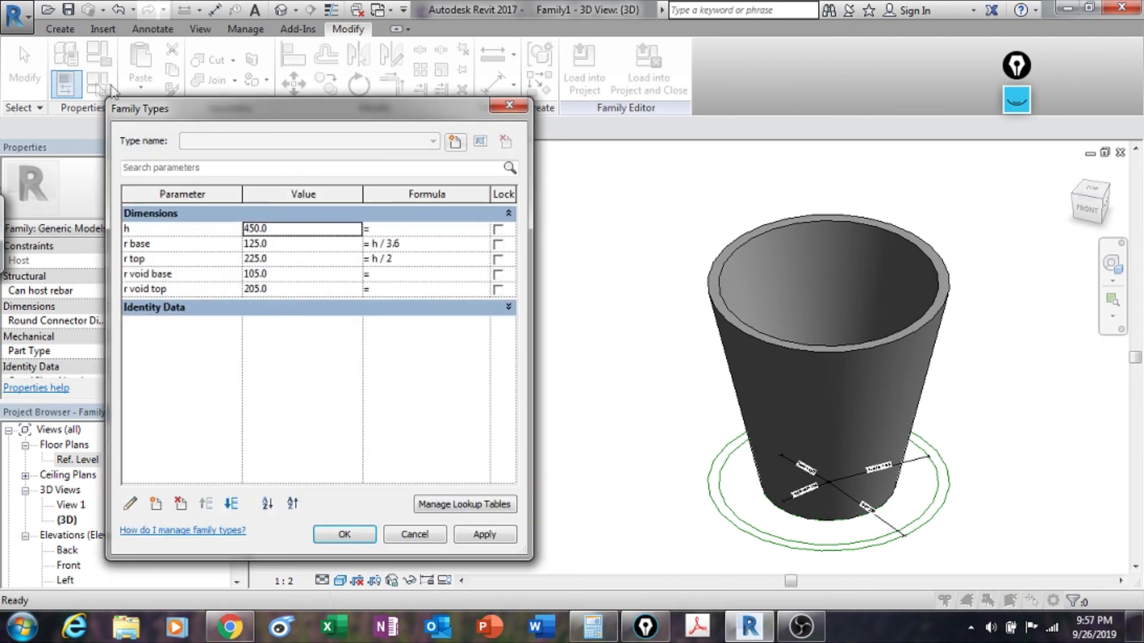
drag(206, 106, 212, 114)
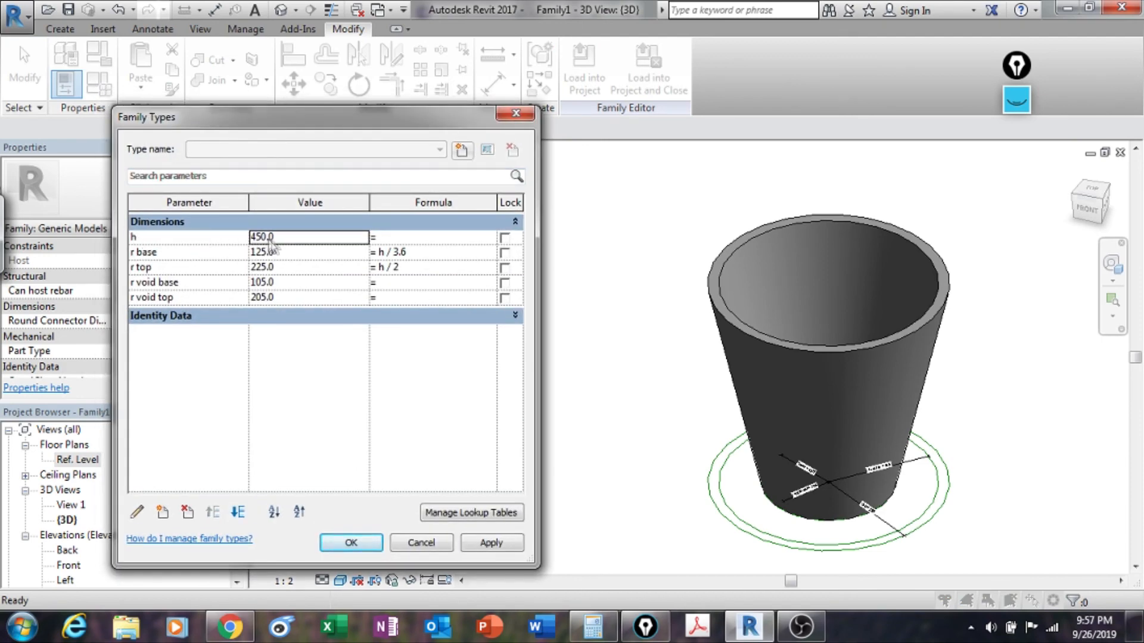